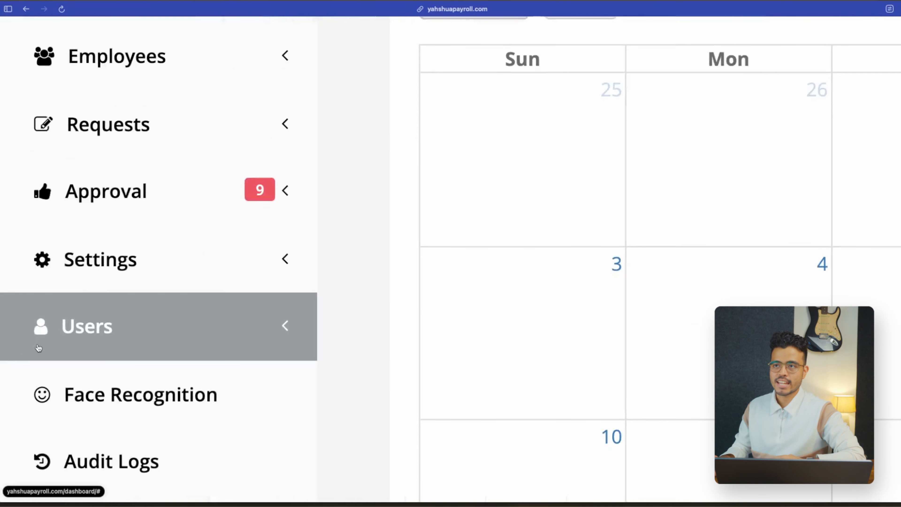
Open the settings import for Location, Department, Position and Employment Type.
left_click(105, 275)
scroll(165, 317, "down", 1)
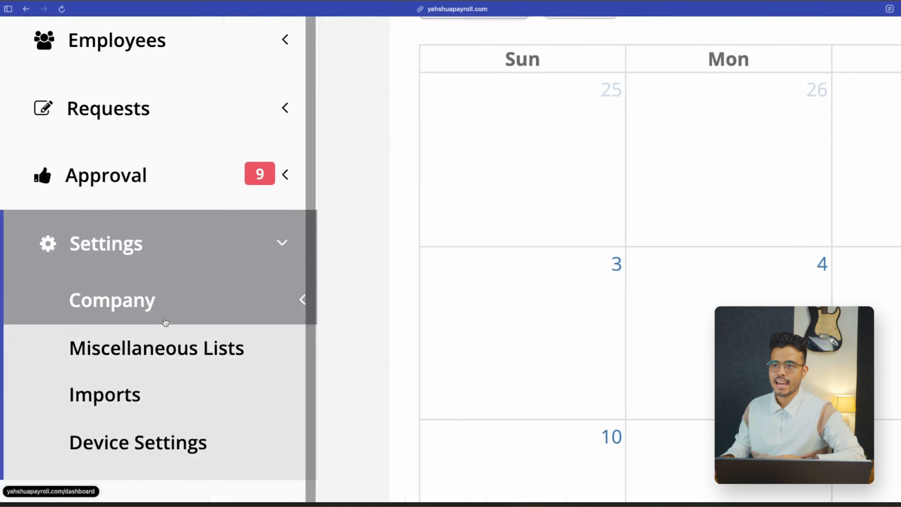
left_click(147, 400)
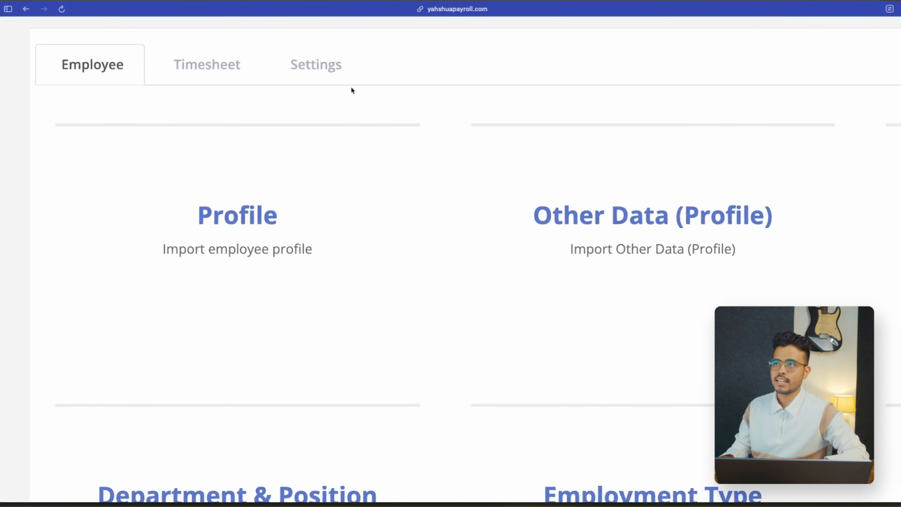
left_click(343, 67)
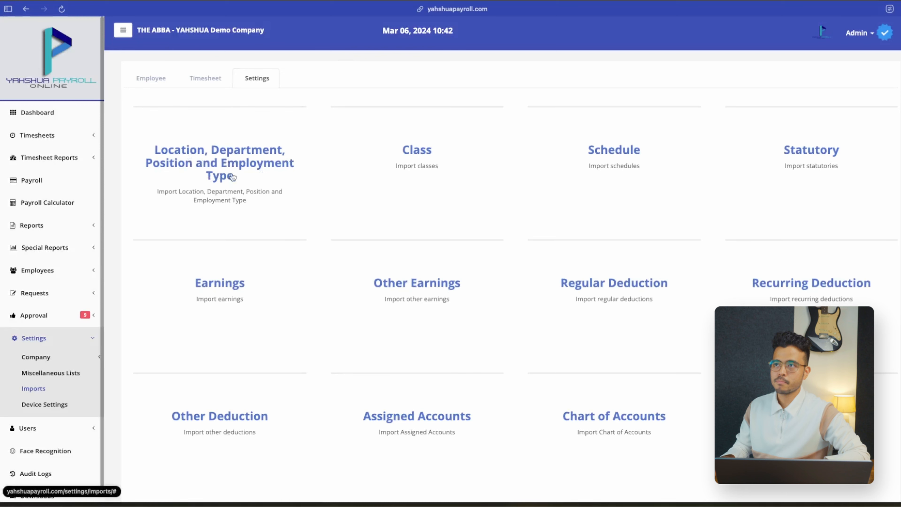
left_click(224, 184)
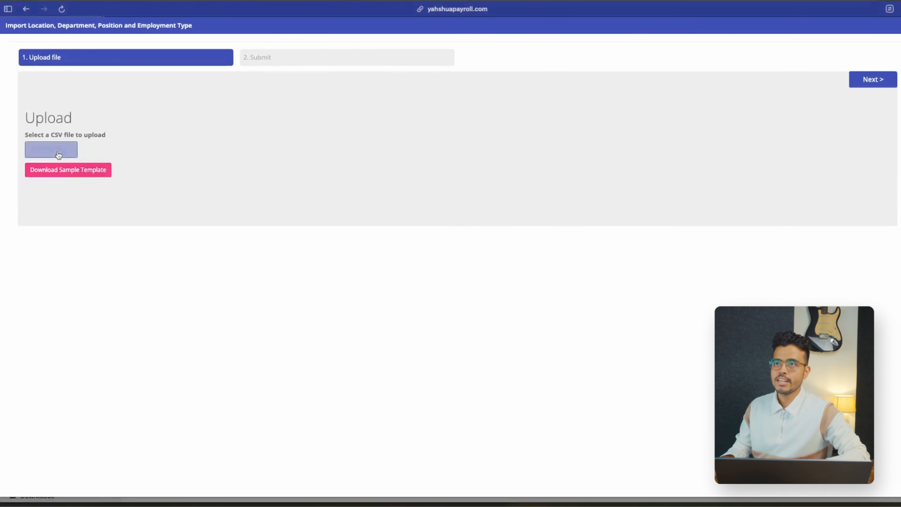
Download the sample CSV template for the Location, Department, Position and Employment Type import.
scroll(48, 148, "up", 2)
scroll(48, 149, "up", 3)
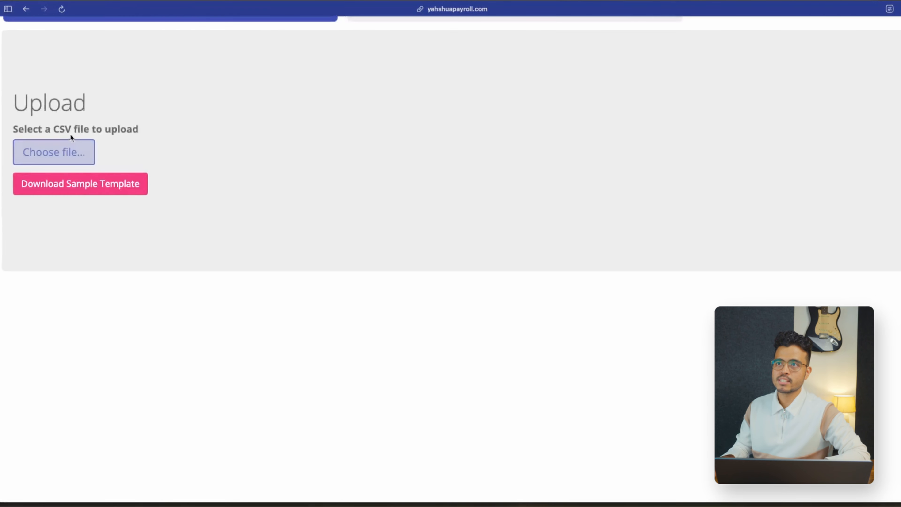
left_click(93, 191)
scroll(424, 236, "down", 3)
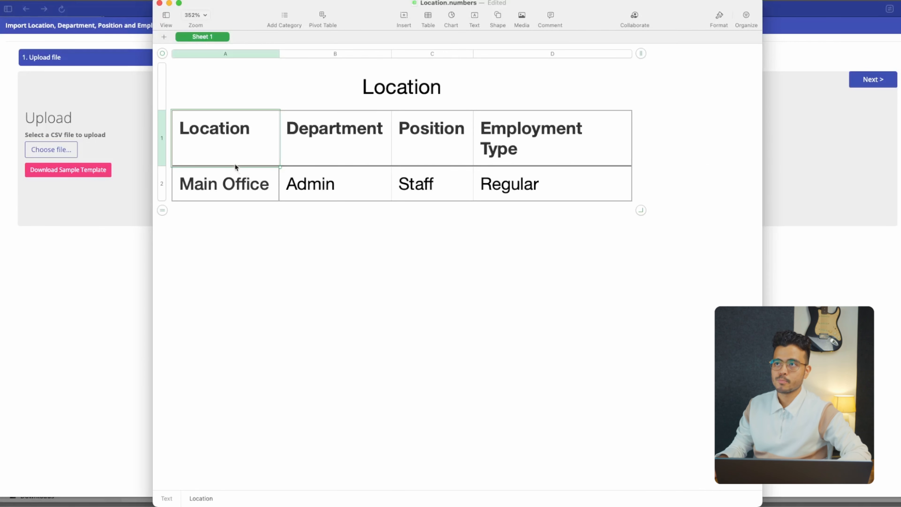
Examine the Department, Position and Employment Type column headings in the sample template spreadsheet.
left_click(367, 146)
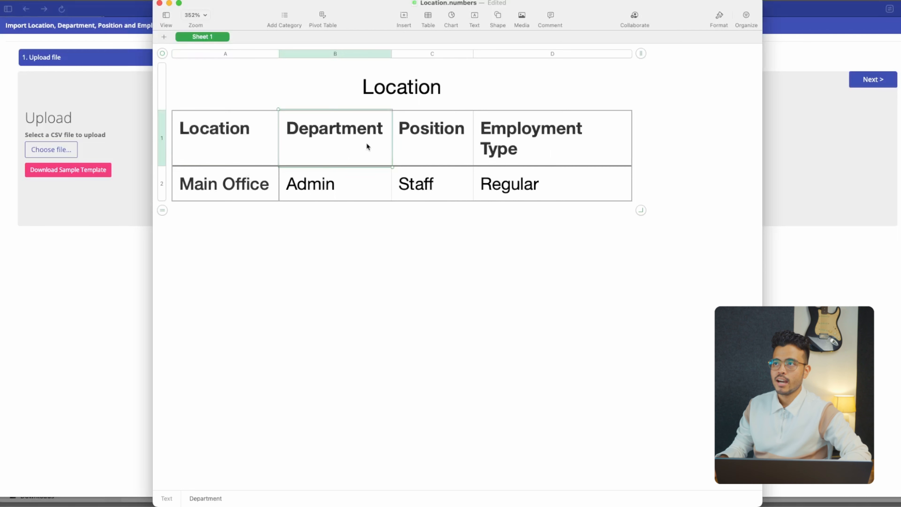
left_click(426, 140)
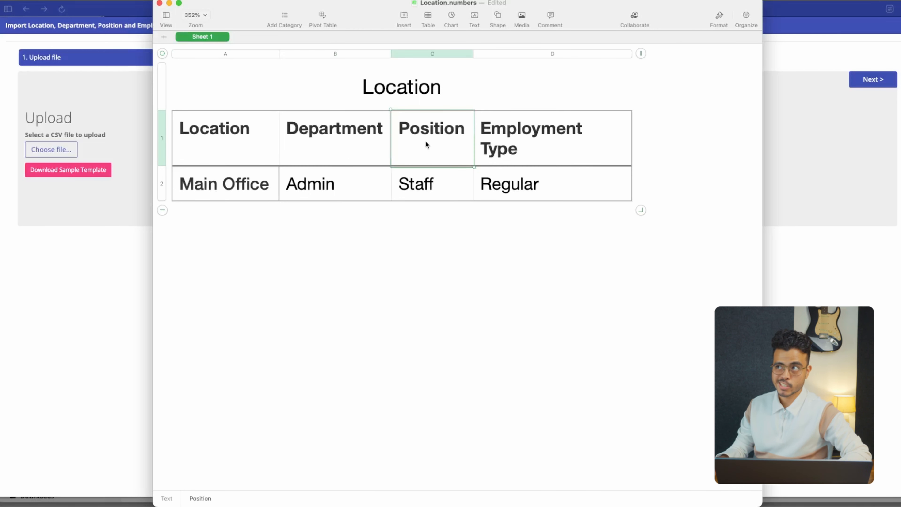
left_click(542, 146)
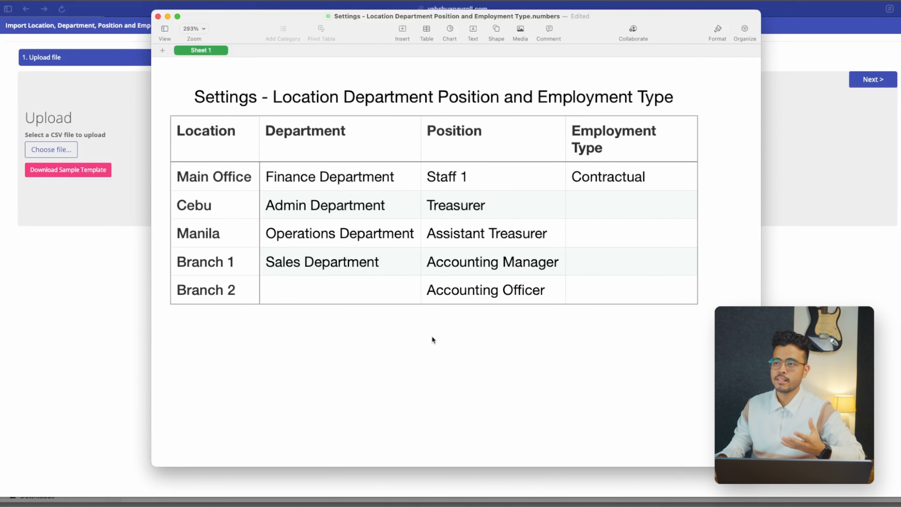
Review the Location, Department, Position and Employment Type columns in the filled-in company settings spreadsheet.
left_click(217, 151)
left_click_drag(314, 155, 326, 269)
left_click_drag(468, 142, 468, 259)
left_click_drag(627, 149, 626, 283)
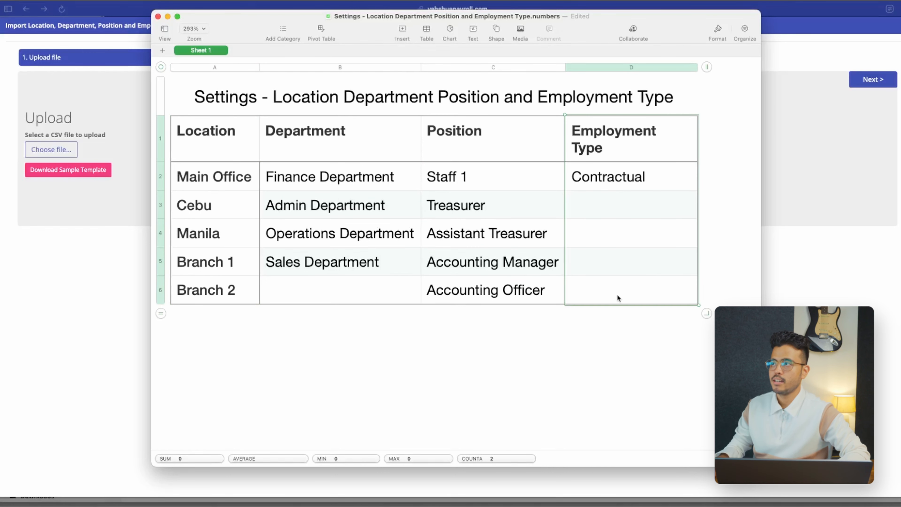
left_click(598, 178)
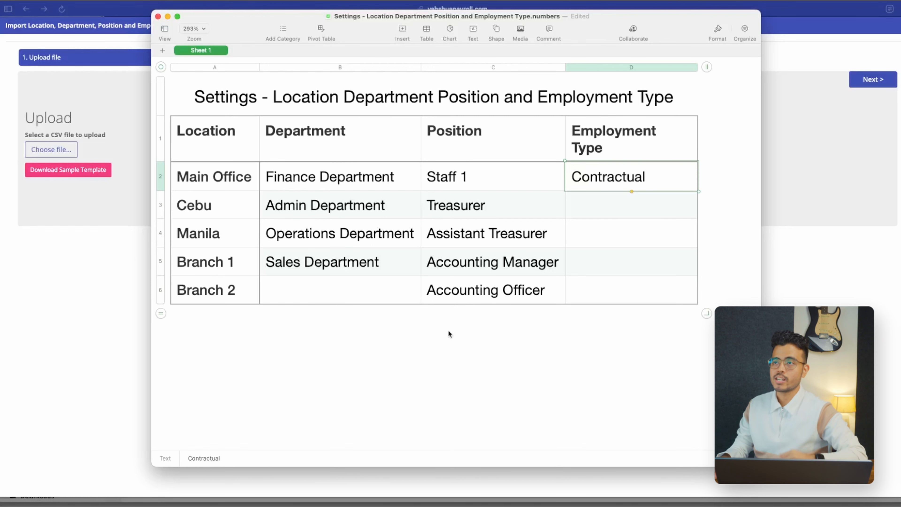
Return to the payroll import page and load "Settings - Location Department Position and Employment Type.csv" from the Company Data folder.
left_click(116, 292)
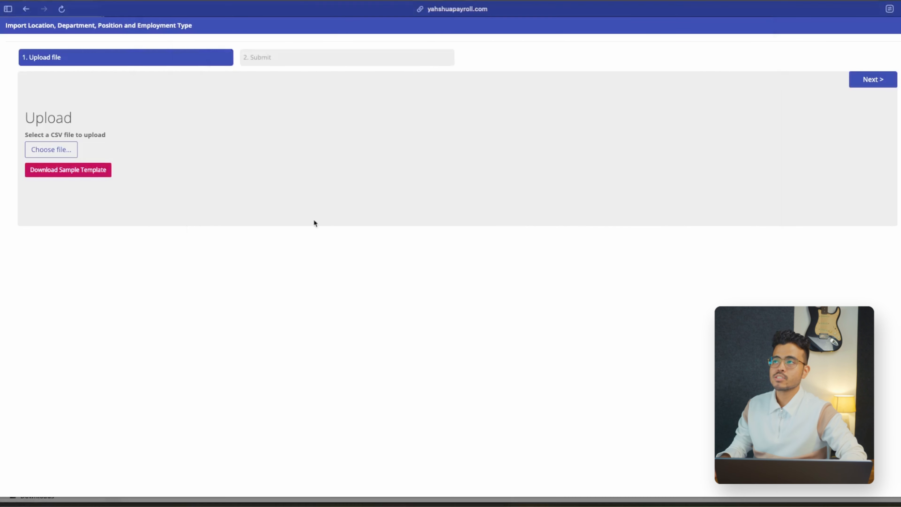
left_click(46, 150)
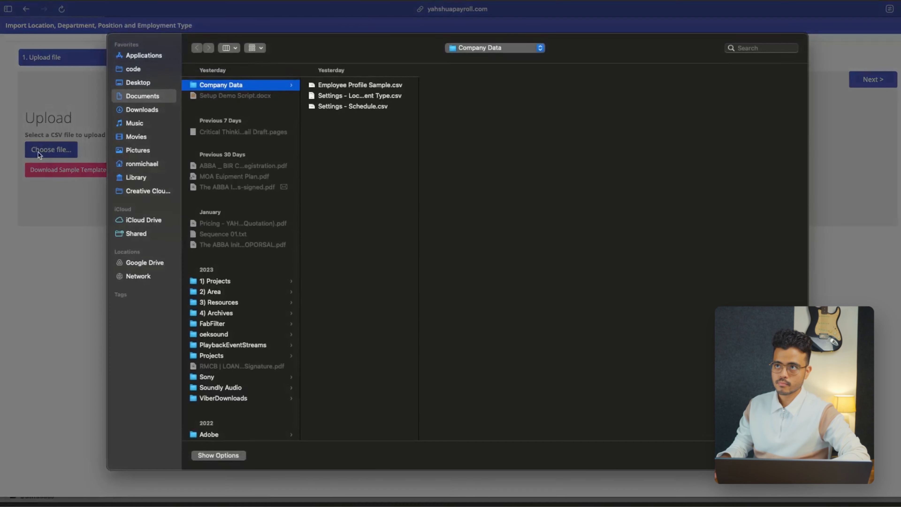
left_click(372, 97)
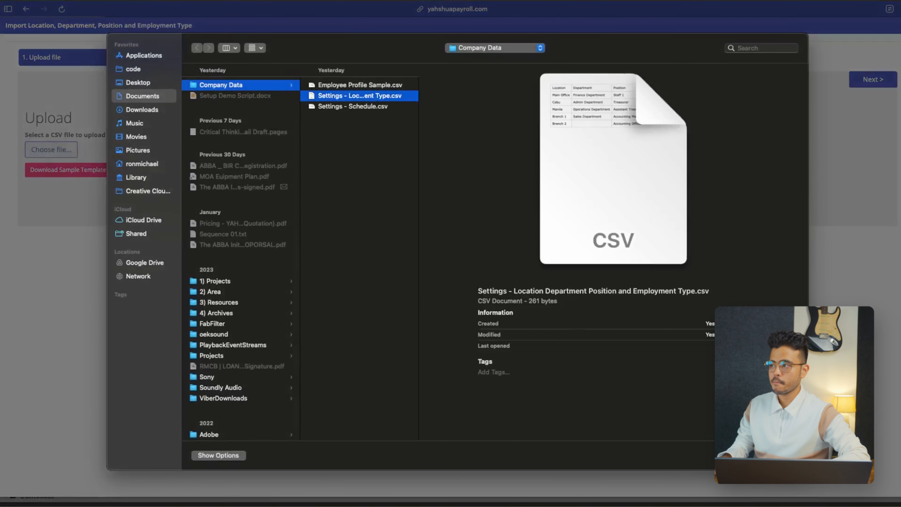
left_click(783, 456)
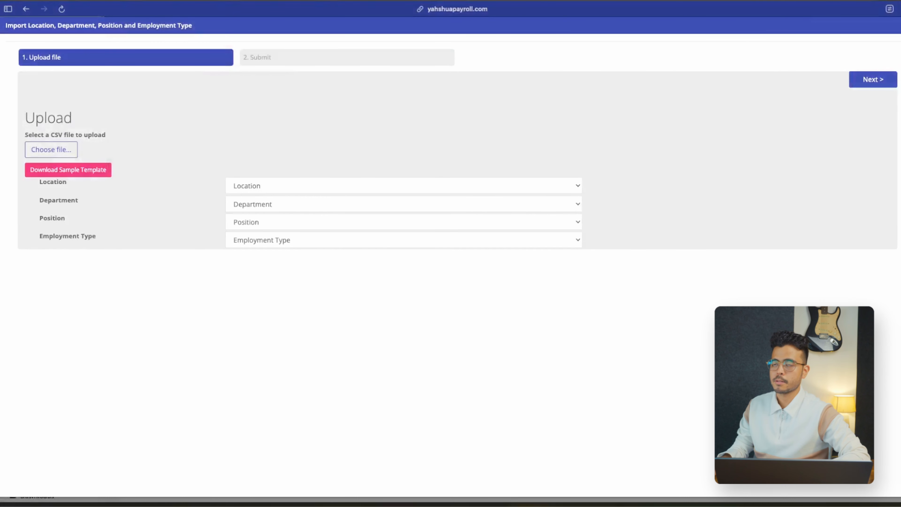
Check the column mapping, keeping Location, Department, Position and Employment Type each matched to the CSV column of the same name.
scroll(168, 247, "up", 5)
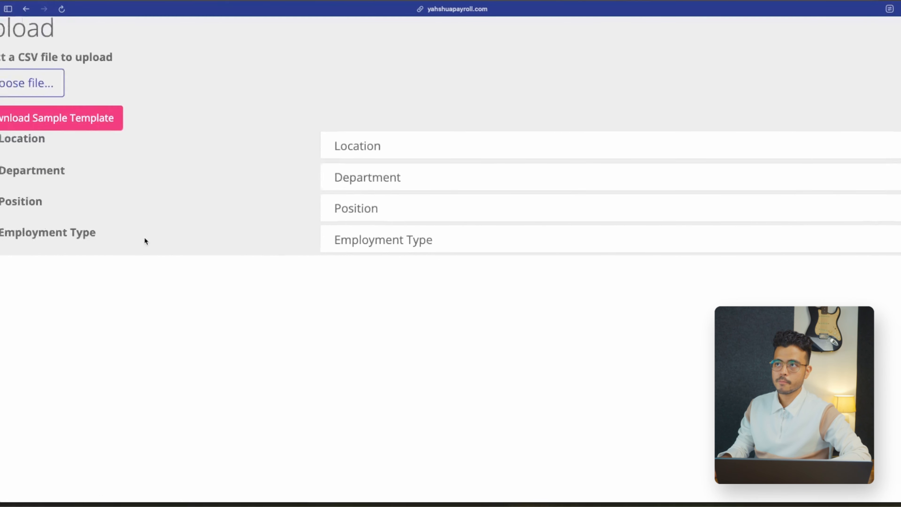
scroll(145, 236, "left", 1)
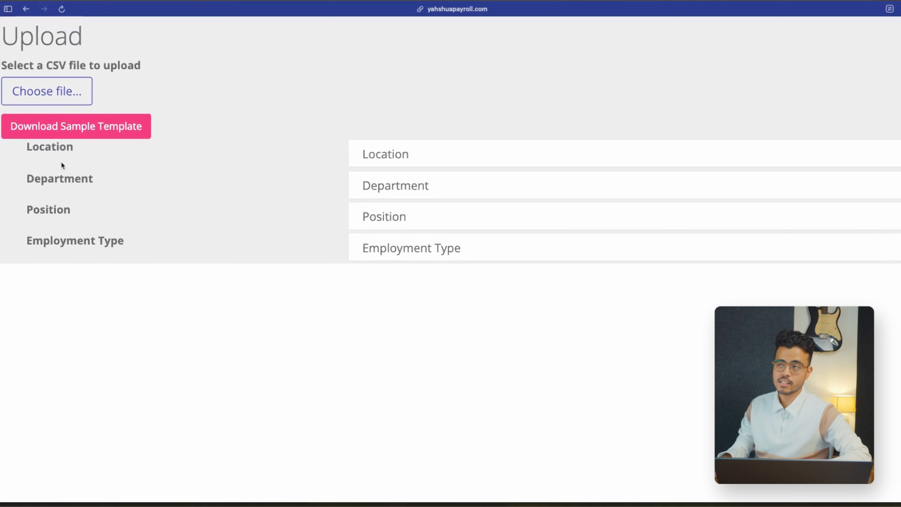
scroll(432, 157, "down", 5)
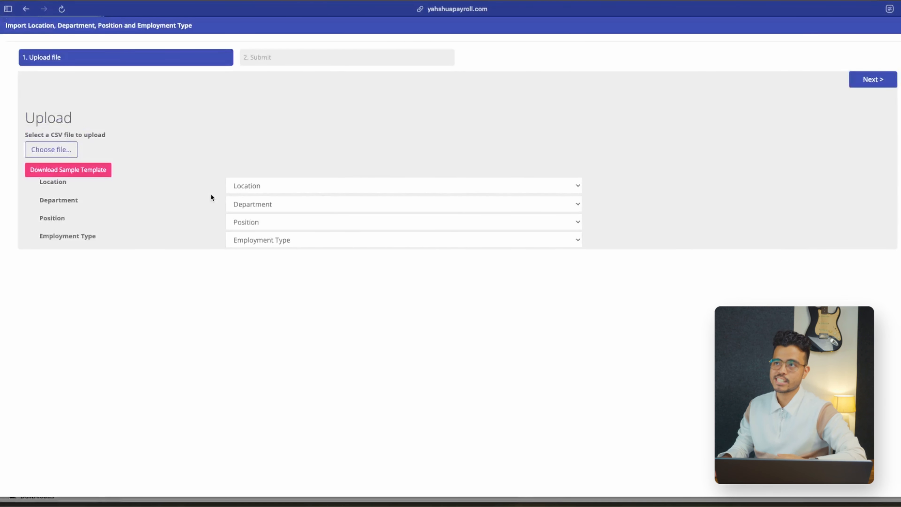
left_click(308, 190)
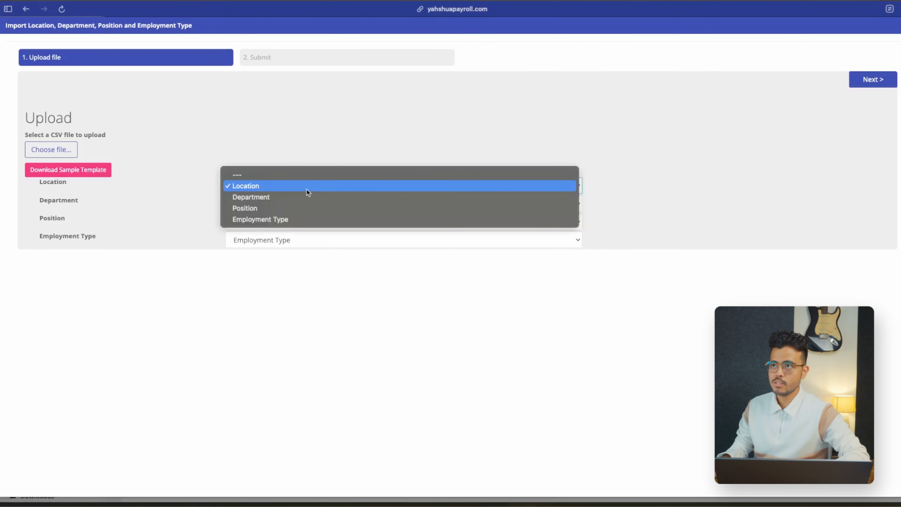
left_click(290, 188)
left_click(282, 206)
left_click(279, 207)
left_click(262, 218)
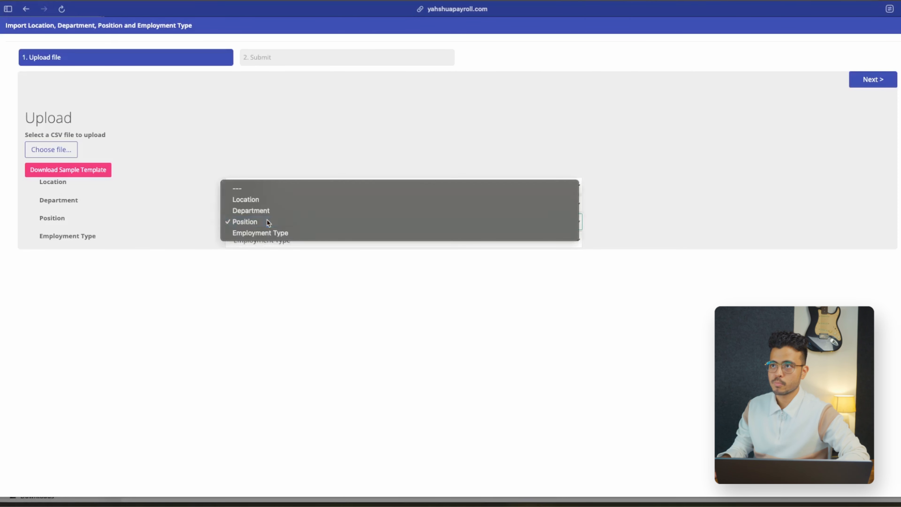
left_click(267, 223)
left_click(257, 240)
left_click(256, 240)
left_click(358, 291)
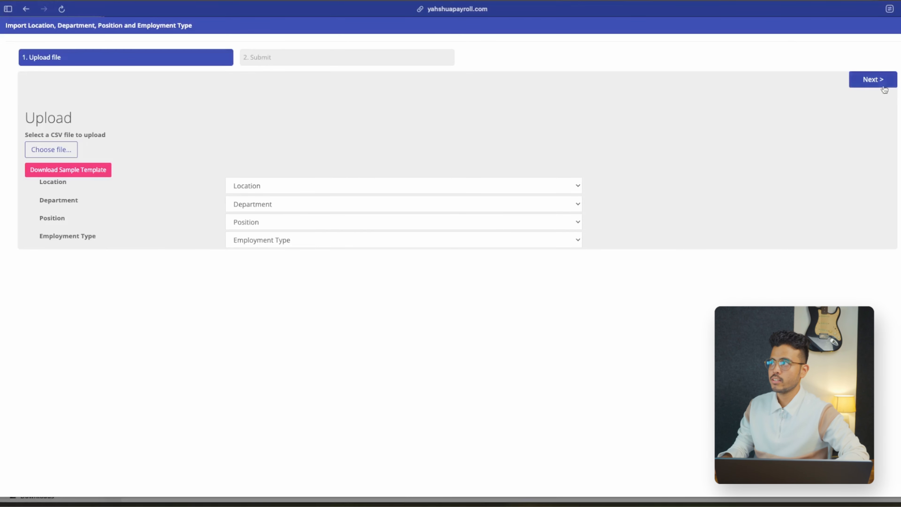
Proceed to the submit stage, review the location, department, position and employment type records, and submit the import.
left_click(874, 80)
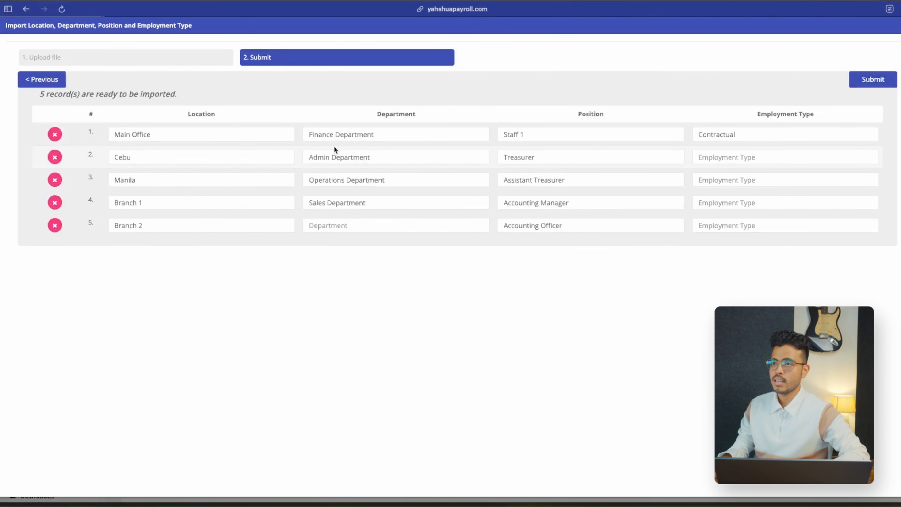
scroll(467, 199, "right", 15)
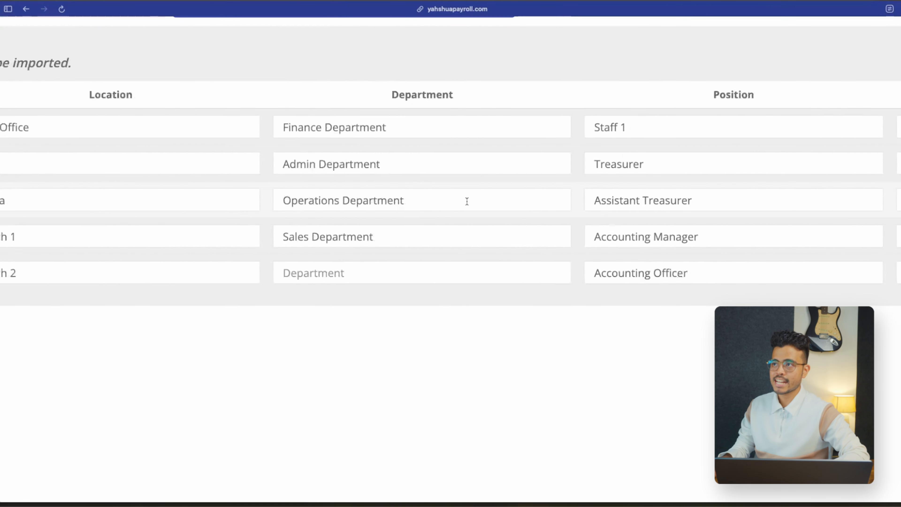
scroll(467, 202, "right", 2)
scroll(473, 207, "down", 5)
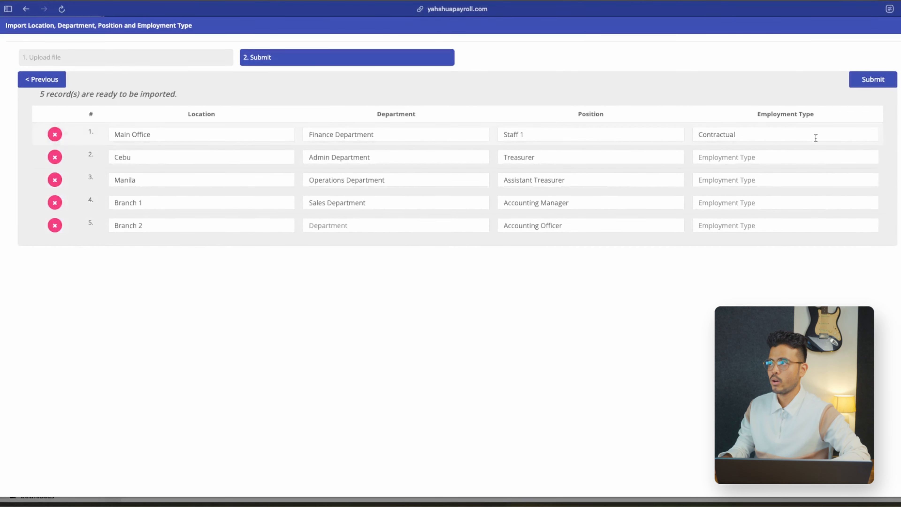
scroll(816, 137, "up", 5)
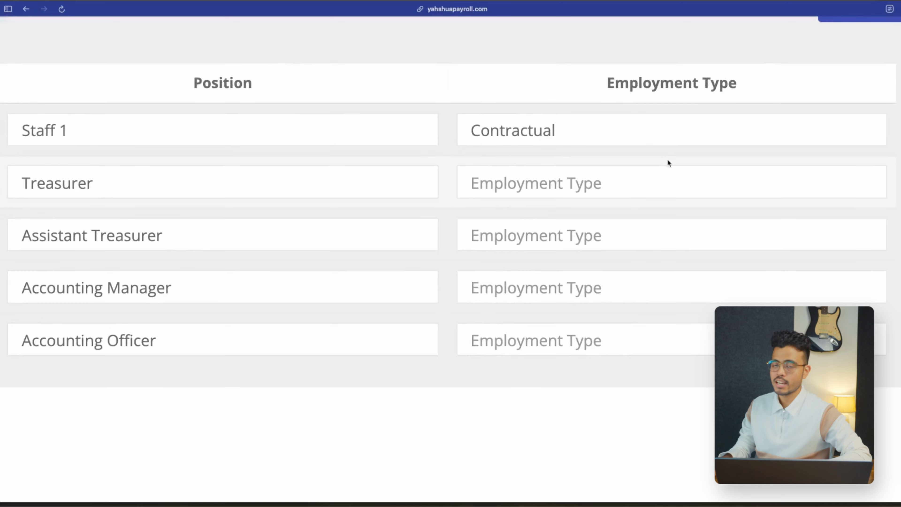
scroll(665, 159, "down", 5)
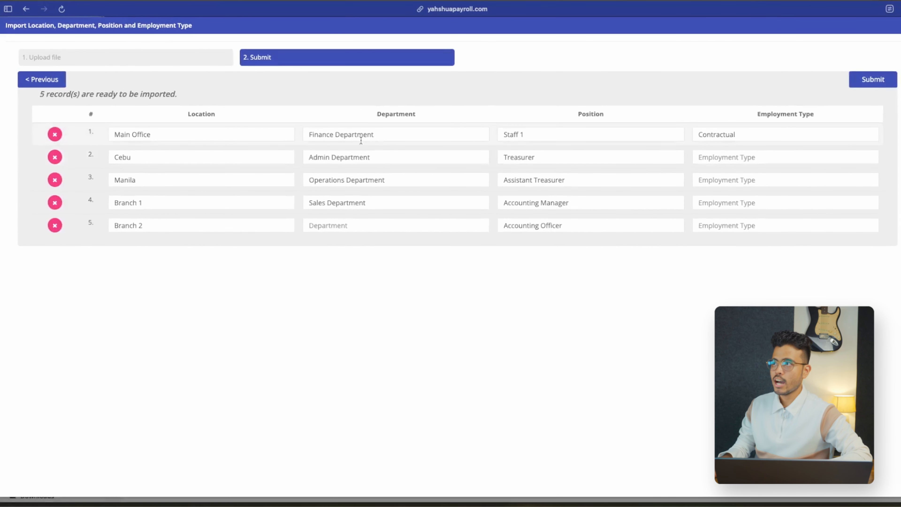
left_click(872, 79)
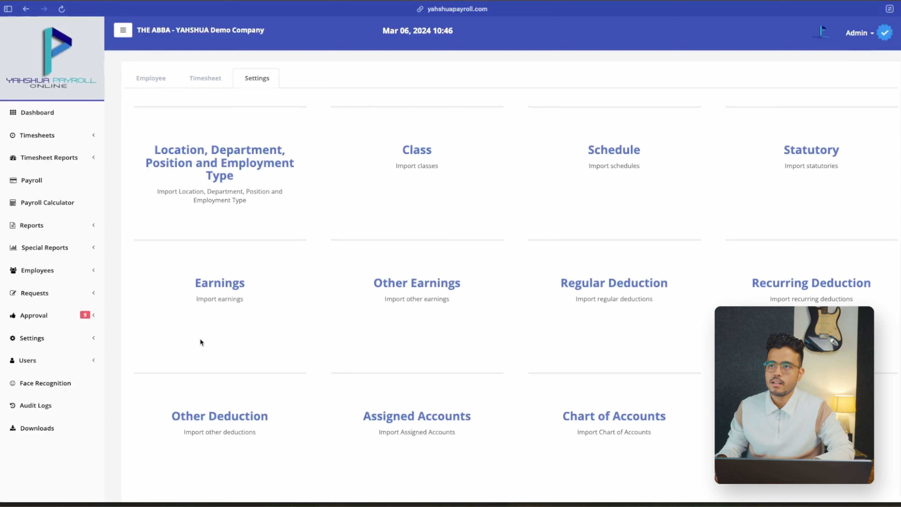
Open Miscellaneous Lists in the settings and examine the Department, Position, Location and Employment Type lists for the imported entries.
left_click(46, 341)
scroll(131, 364, "down", 5)
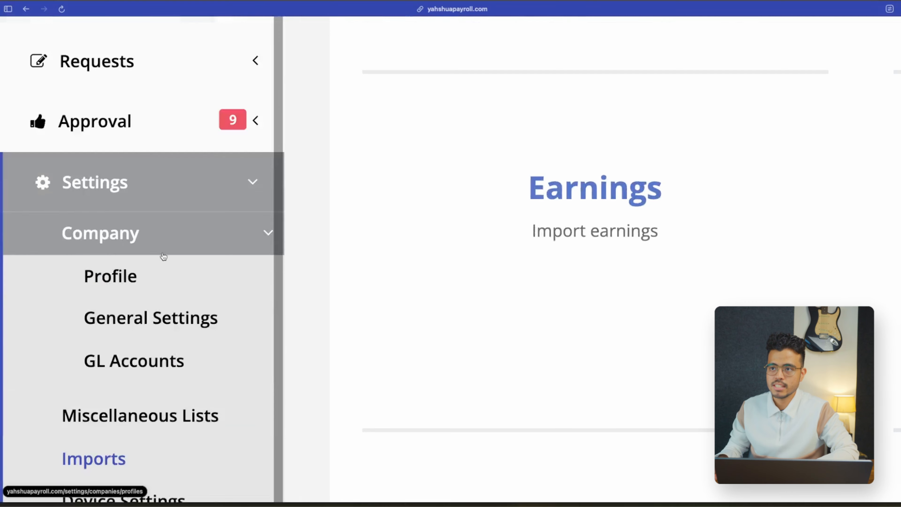
left_click(145, 415)
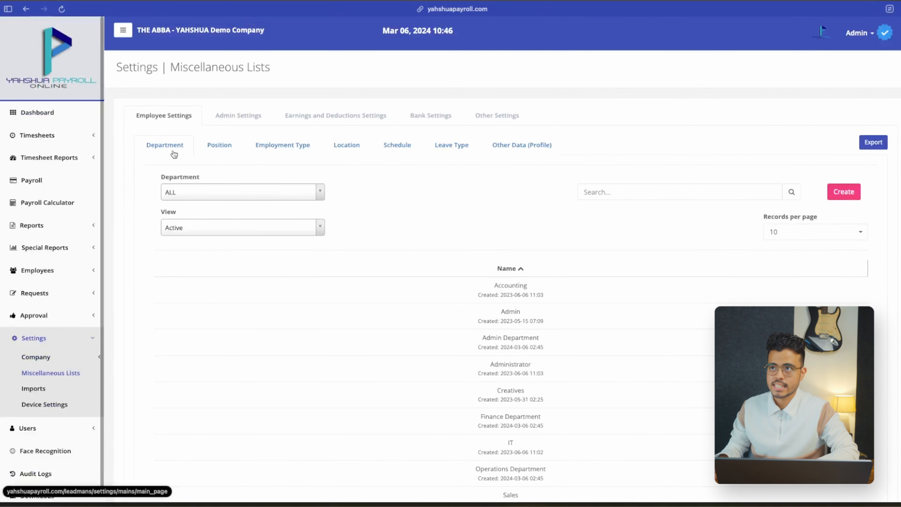
left_click(227, 152)
left_click(301, 152)
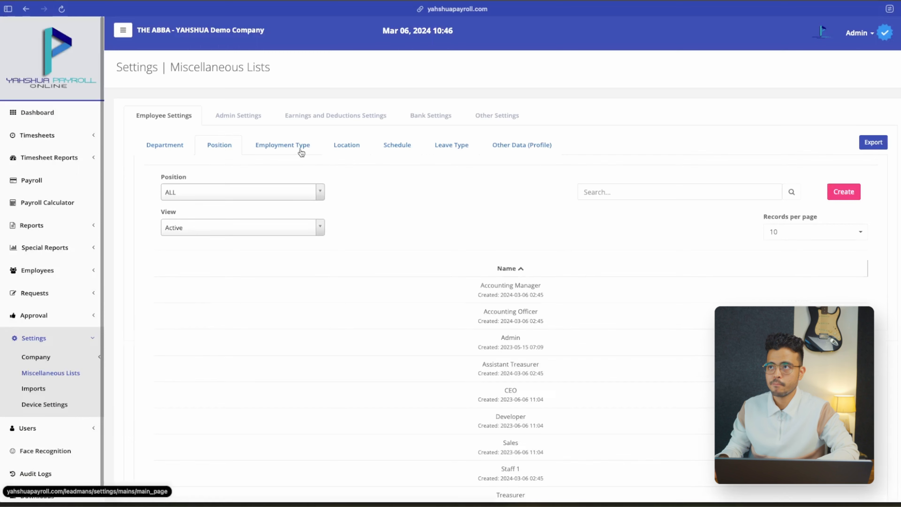
left_click(338, 152)
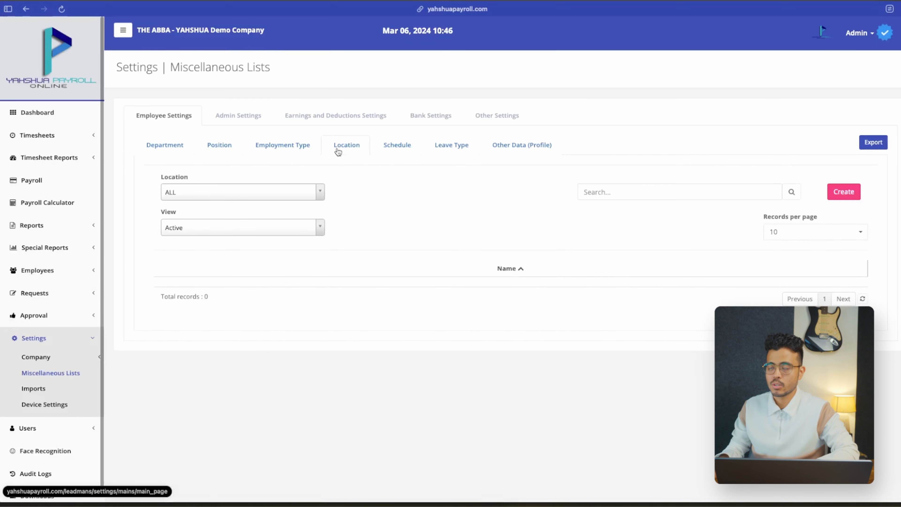
left_click(293, 147)
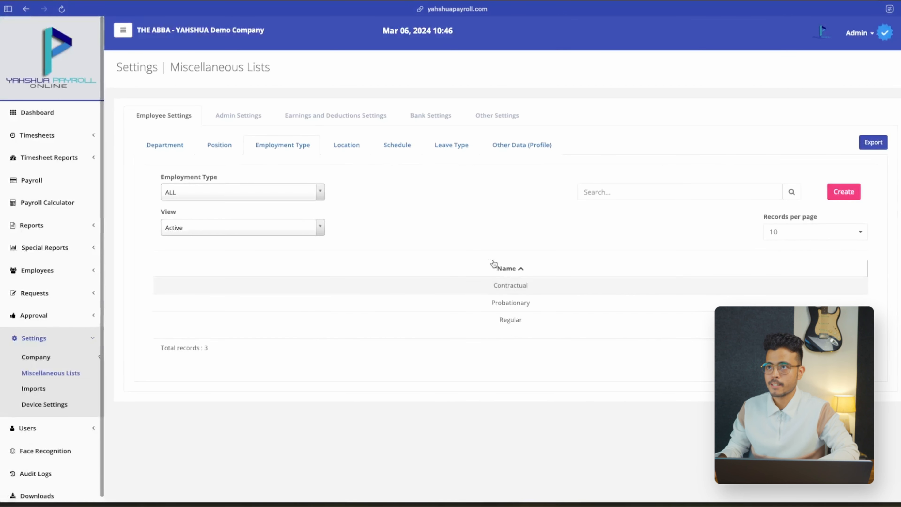
View the form for creating a department manually from the Department list and close it without saving.
left_click(170, 148)
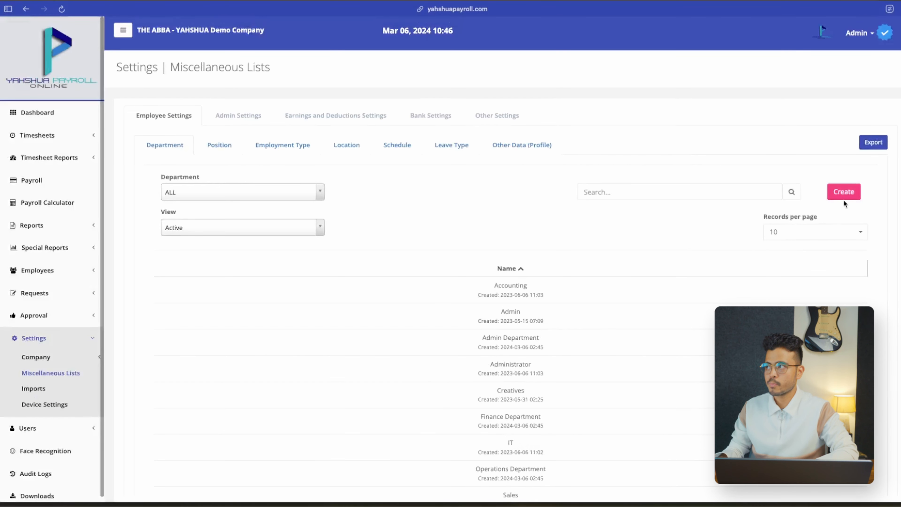
left_click(843, 199)
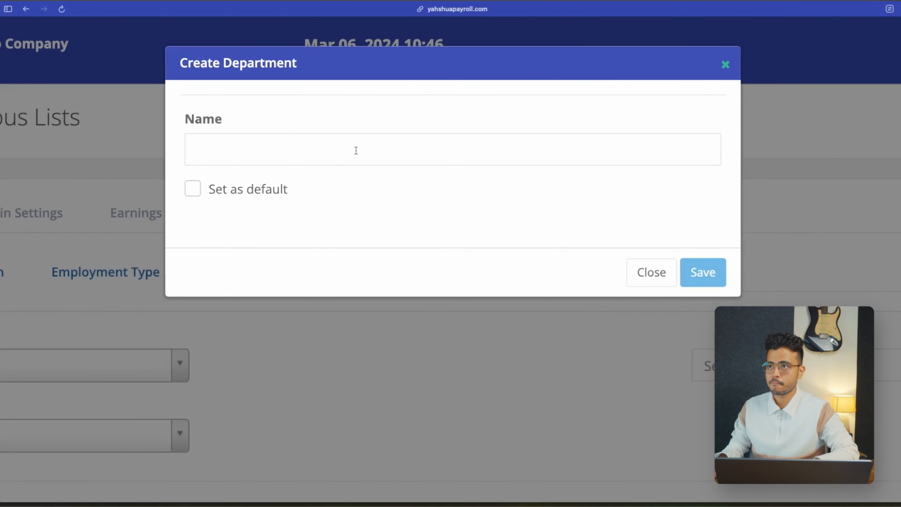
left_click(651, 272)
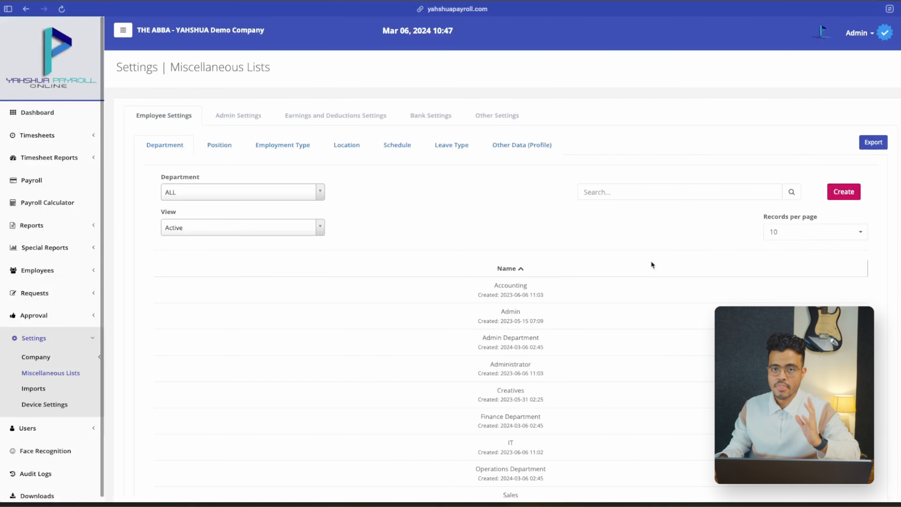
View the Set to Inactive and Delete options for department entries and bring up the delete confirmation for the Accounting department.
scroll(652, 262, "down", 2)
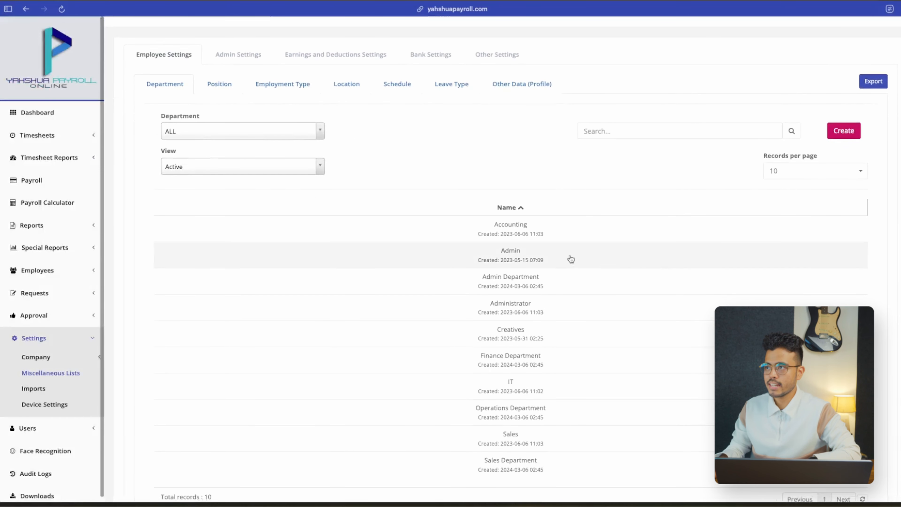
left_click(546, 260)
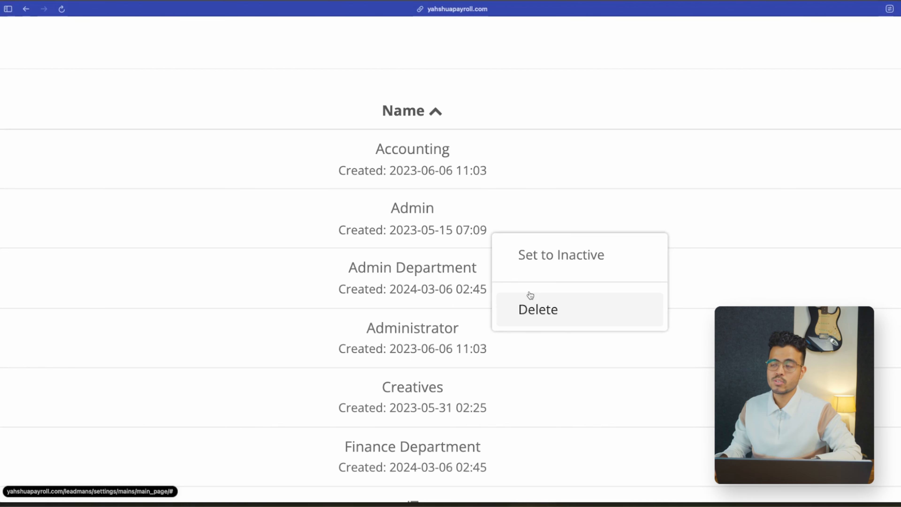
scroll(557, 186, "down", 5)
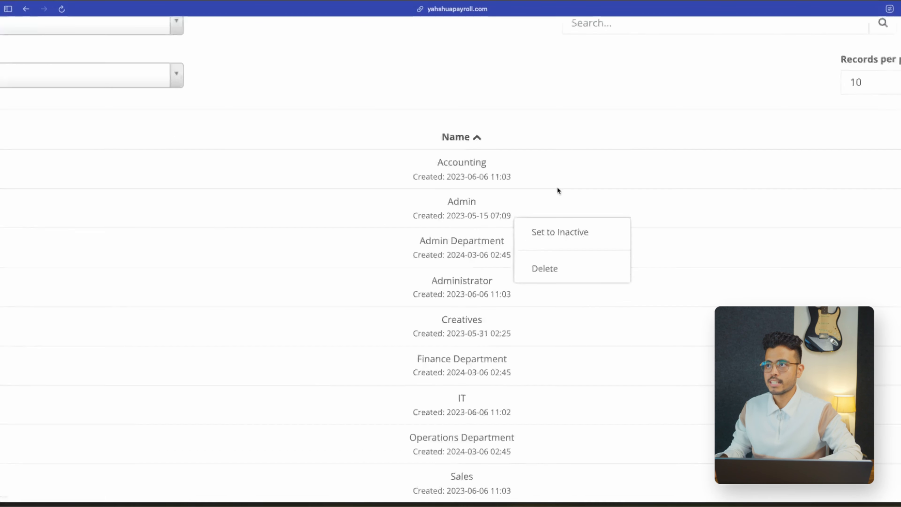
left_click(565, 192)
scroll(532, 230, "up", 5)
right_click(521, 230)
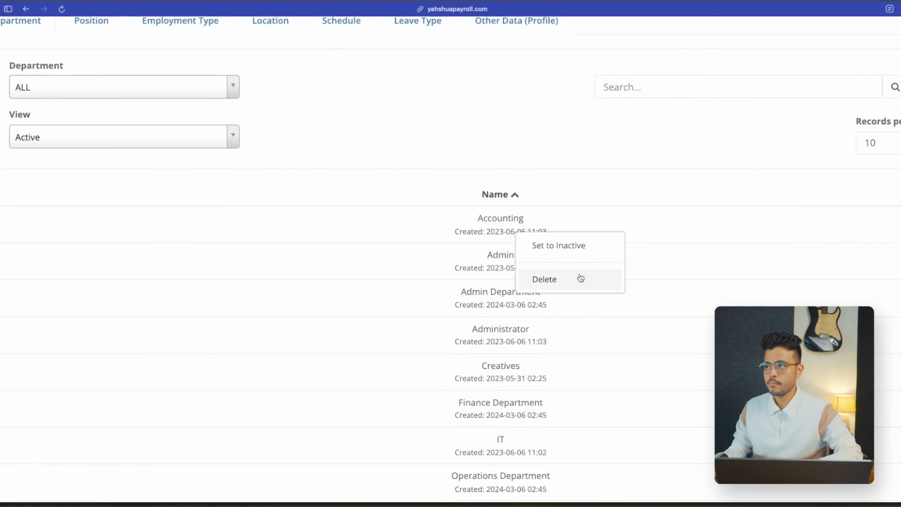
left_click(566, 267)
scroll(585, 280, "down", 5)
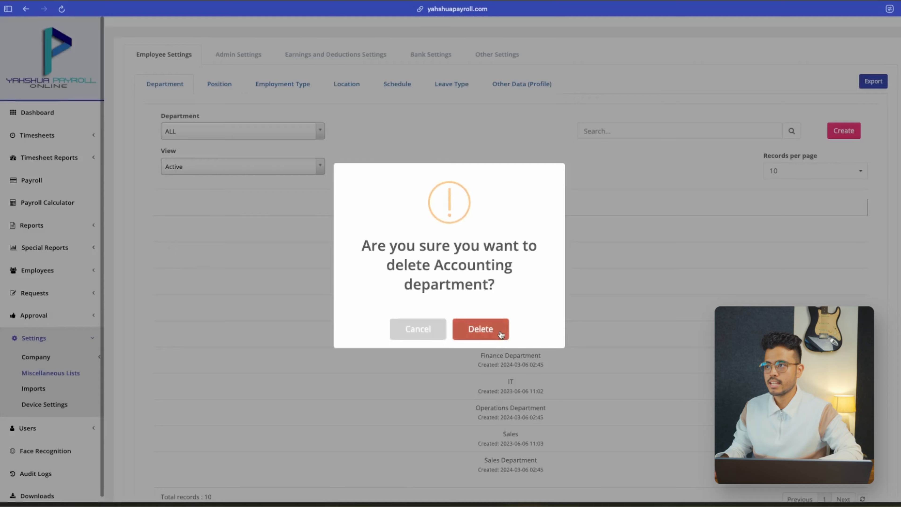
left_click(498, 335)
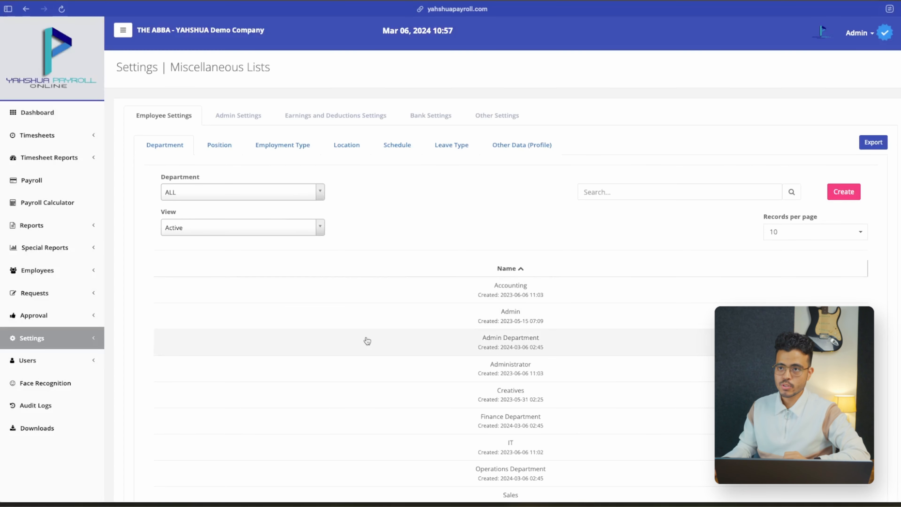
Go to Imports in the settings and open the Schedule import from the Settings group.
scroll(27, 338, "up", 5)
left_click(135, 267)
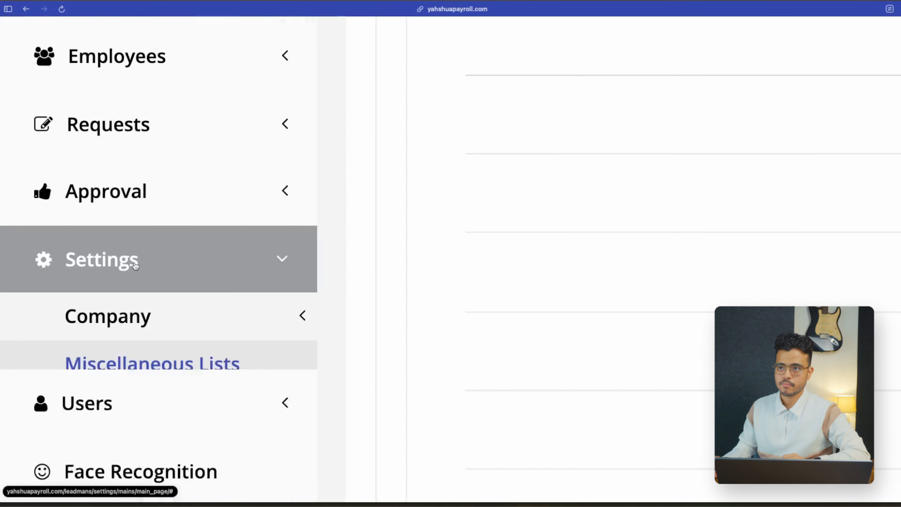
scroll(153, 410, "down", 1)
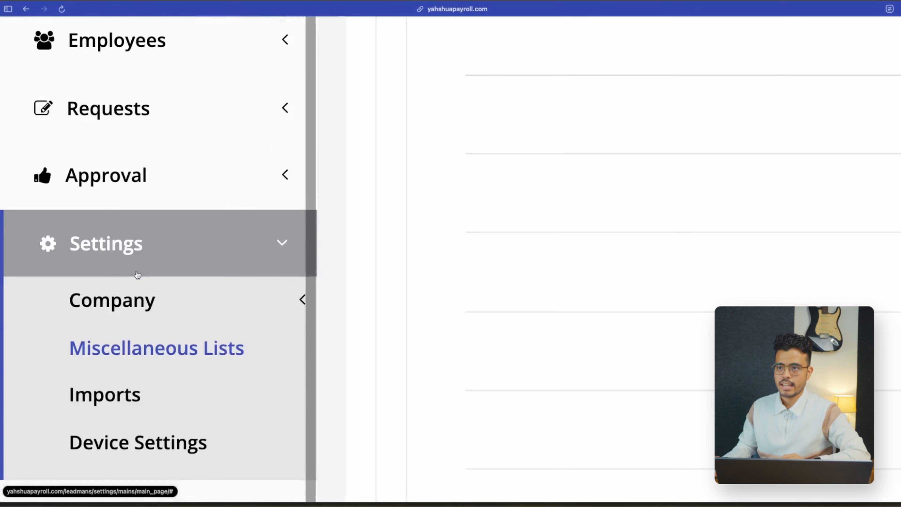
scroll(147, 406, "down", 5)
left_click(147, 405)
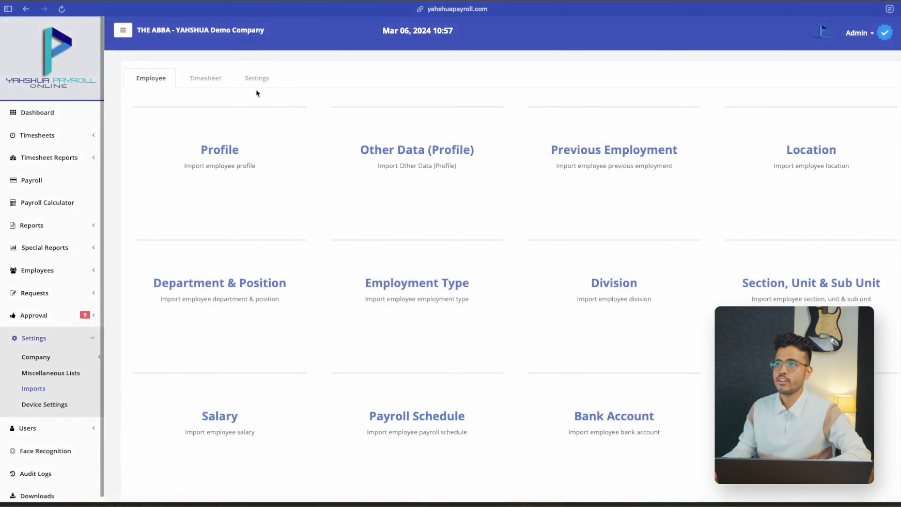
scroll(257, 92, "up", 5)
left_click(284, 75)
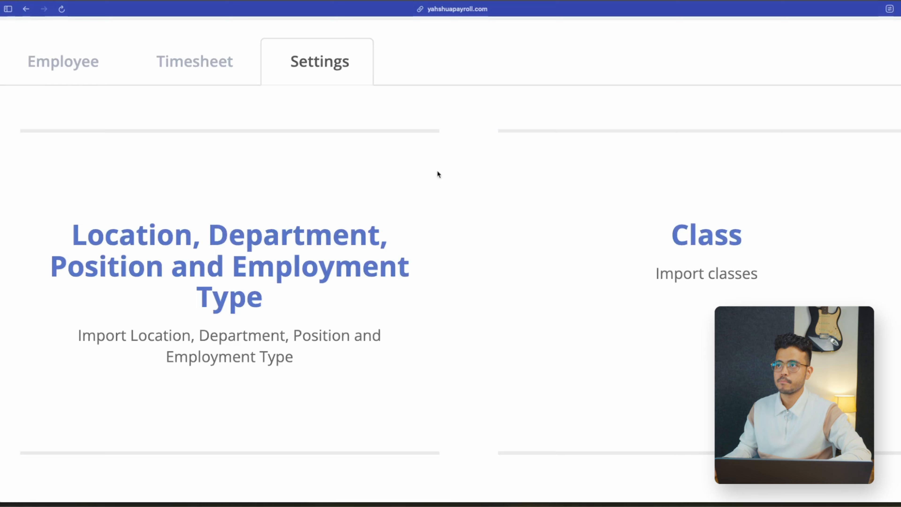
scroll(438, 172, "down", 5)
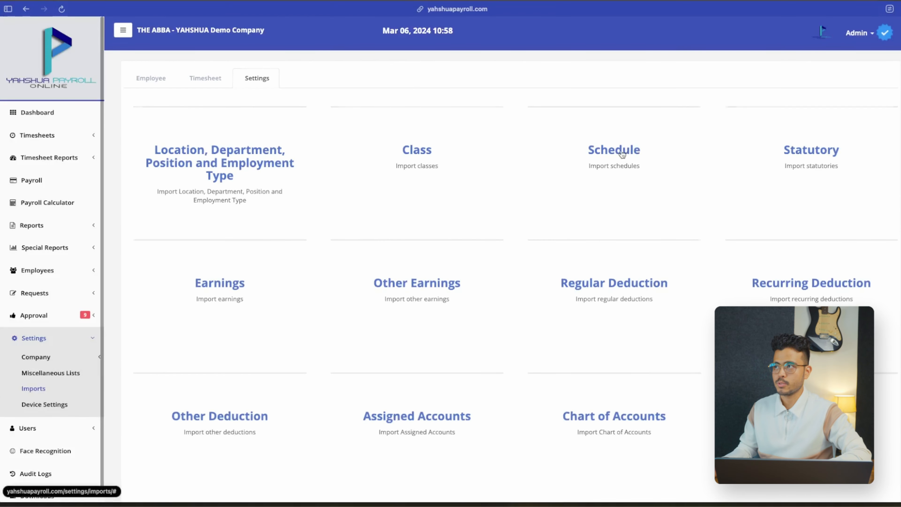
left_click(627, 152)
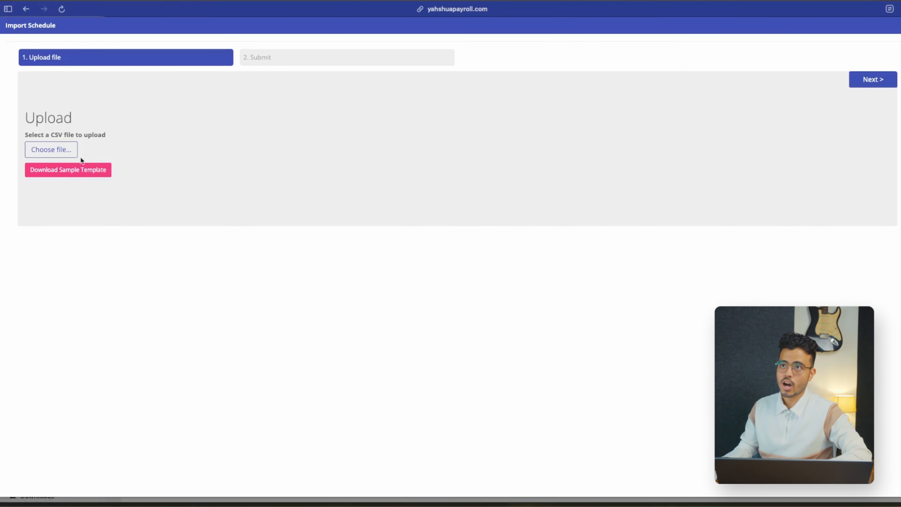
Download the sample template for importing schedules and open it as a spreadsheet.
scroll(84, 157, "up", 3)
scroll(120, 121, "up", 3)
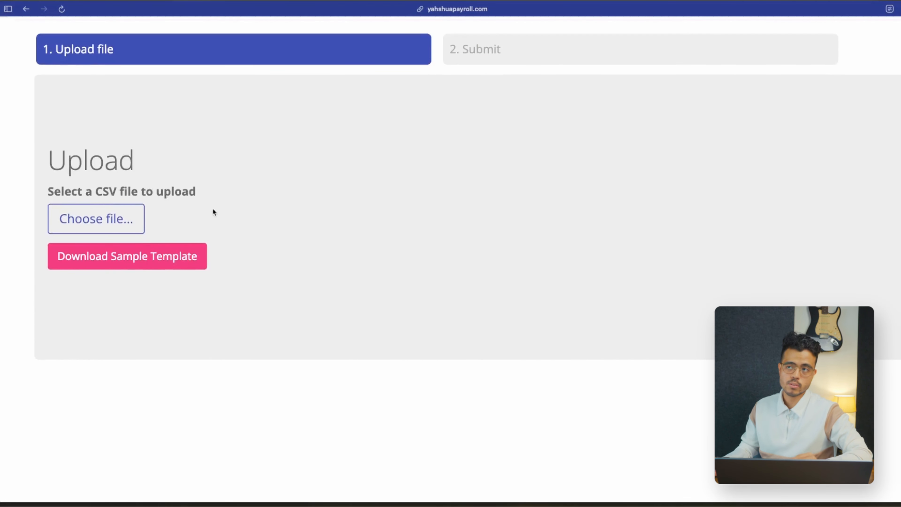
left_click(138, 261)
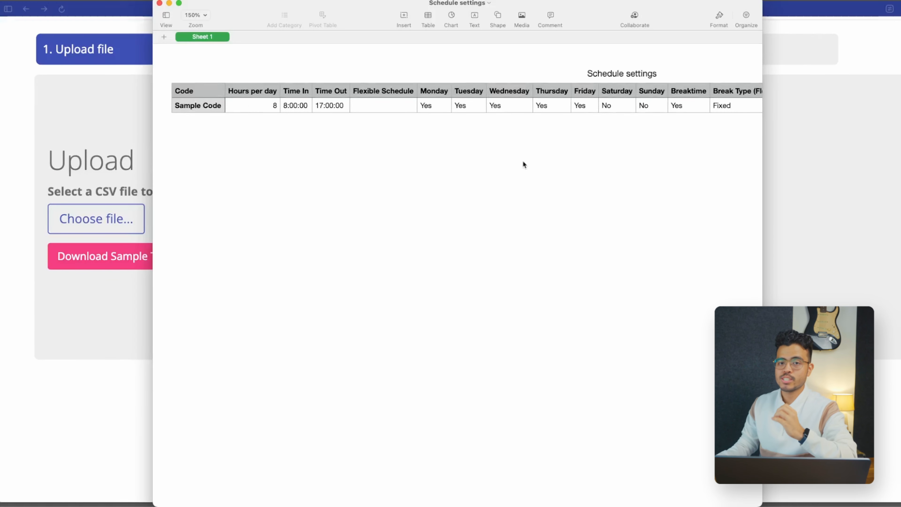
Examine the template's Code, Hours per day, Time In, Time Out, Flexible Schedule and weekday columns.
scroll(316, 95, "right", 10)
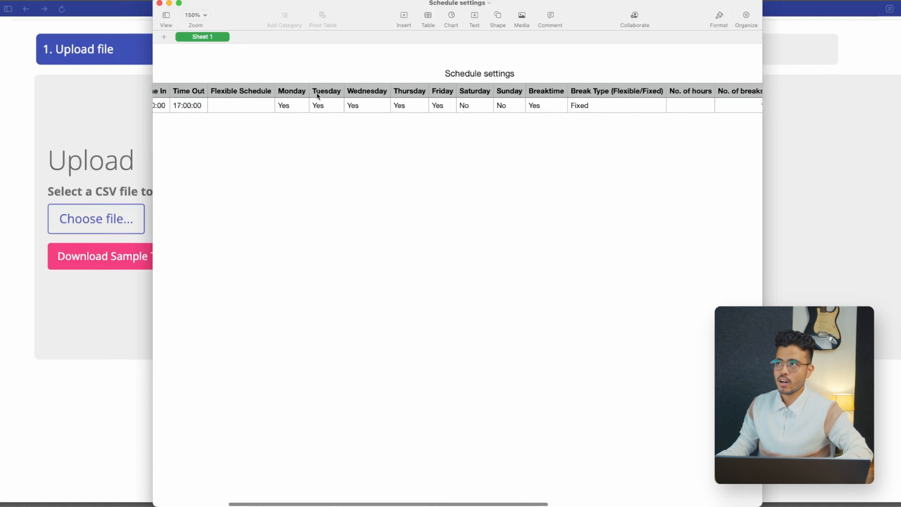
scroll(319, 95, "left", 10)
scroll(187, 91, "up", 3)
left_click(210, 102)
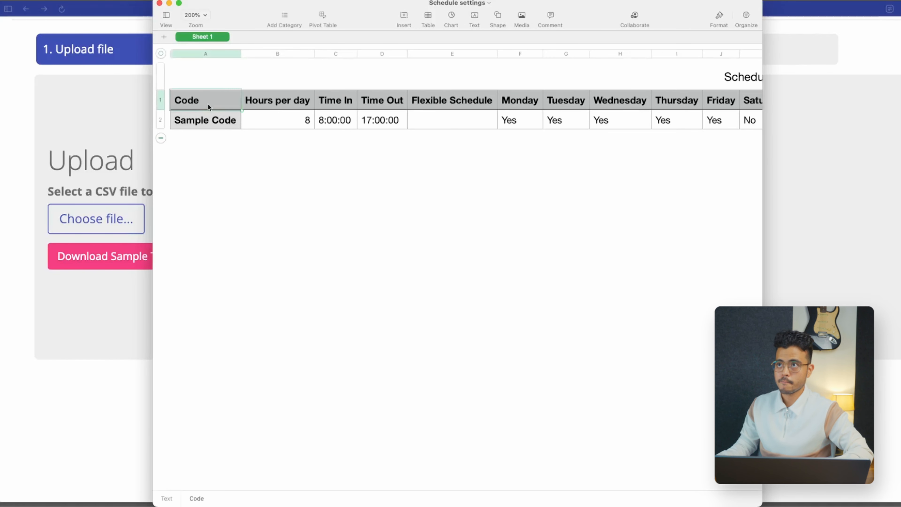
left_click(292, 110)
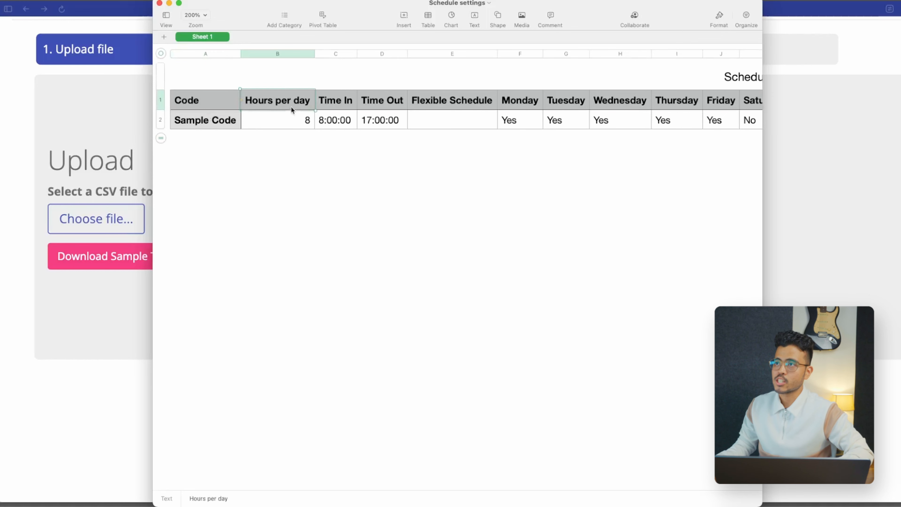
scroll(385, 107, "right", 2)
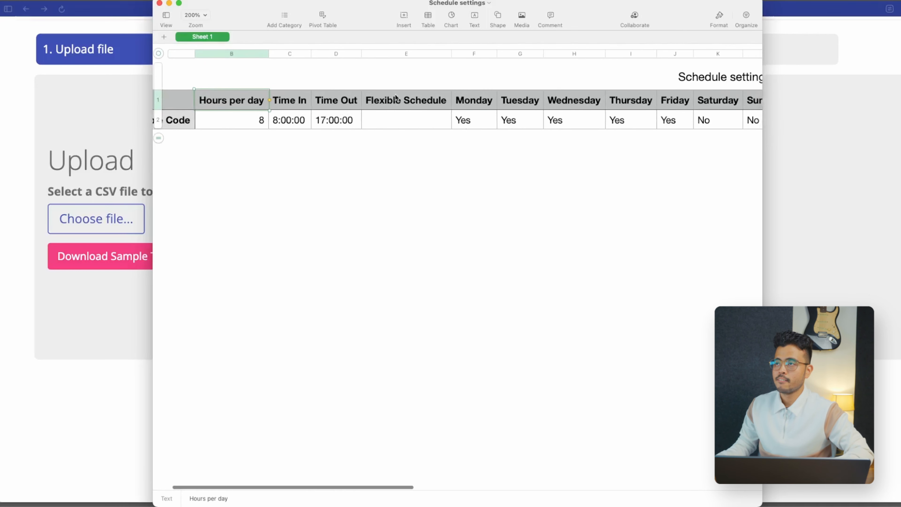
scroll(412, 110, "right", 3)
left_click_drag(377, 102, 626, 102)
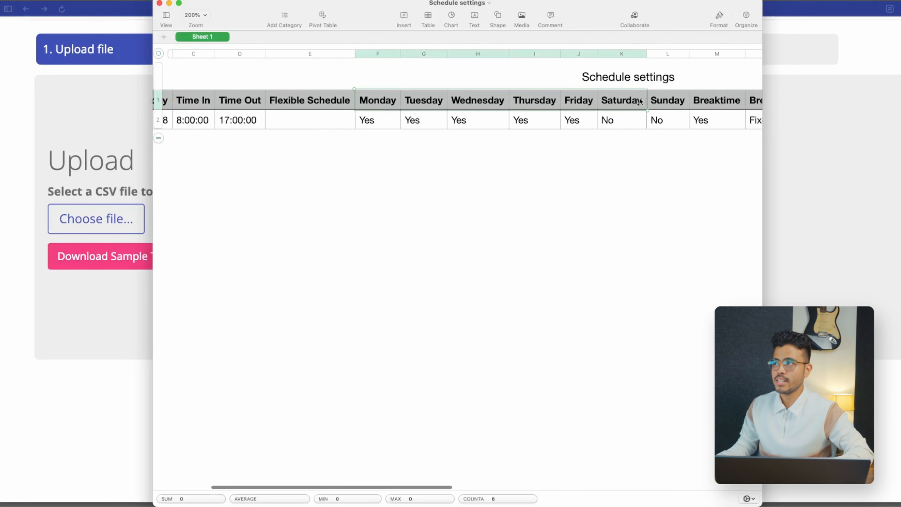
Examine the template's Breaktime, Break Type, No. of hours, No. of breaks, From, To, Departments and Locations columns.
scroll(626, 103, "right", 3)
scroll(626, 103, "right", 3)
left_click(572, 104)
scroll(572, 107, "right", 3)
scroll(572, 105, "right", 3)
key("Right")
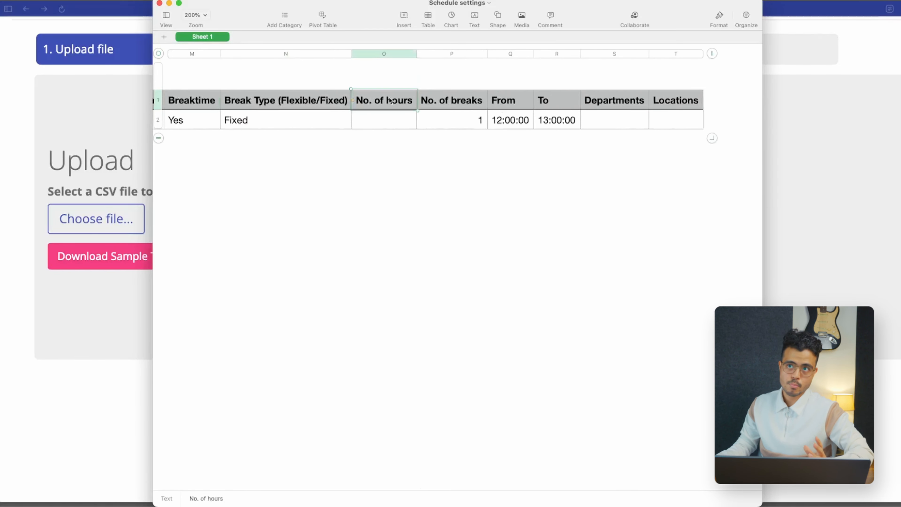
left_click(460, 99)
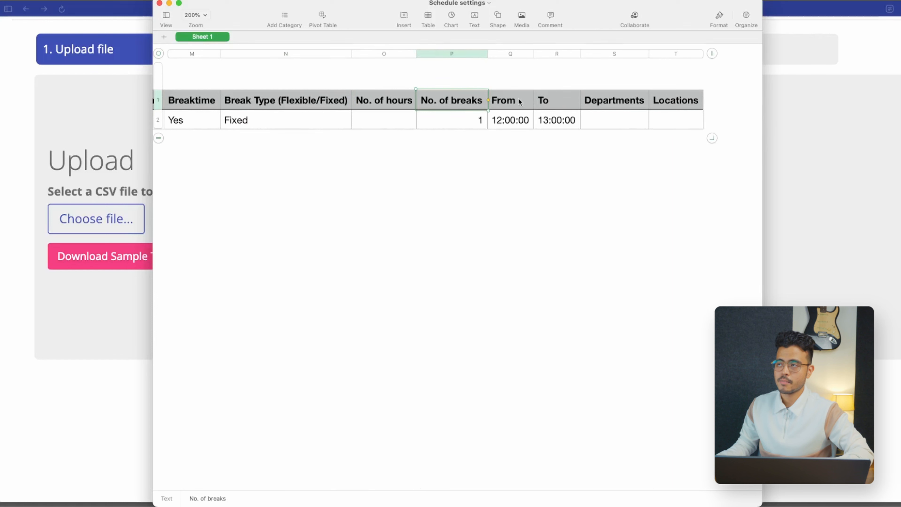
left_click_drag(519, 102, 544, 102)
left_click_drag(606, 101, 669, 122)
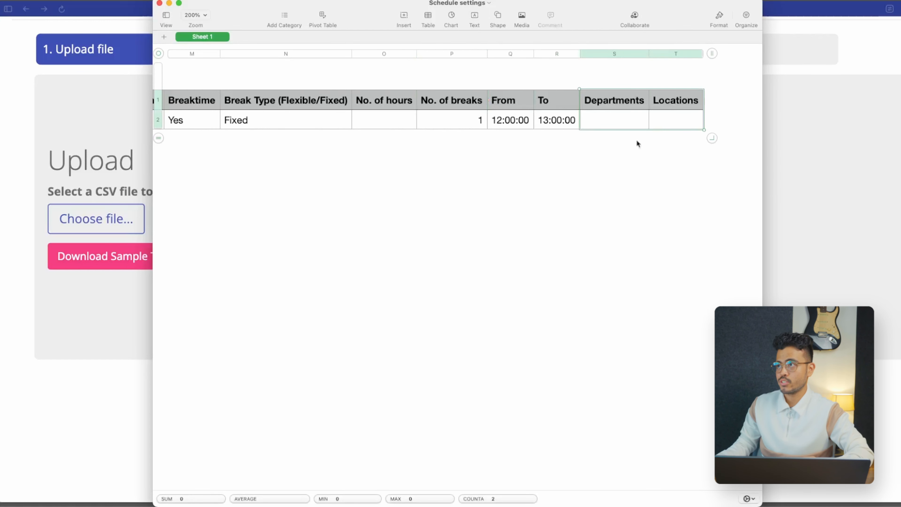
left_click(616, 150)
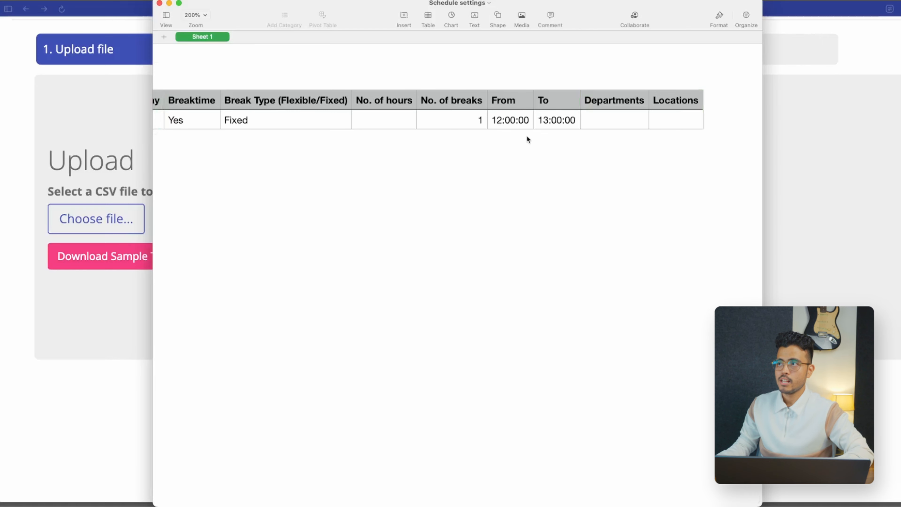
Switch to the Settings - Schedule (updated) spreadsheet and check the Regular Schedule and Regular Schedule with Flexible Break entries in the Code column.
scroll(521, 134, "down", 2)
scroll(518, 132, "left", 12)
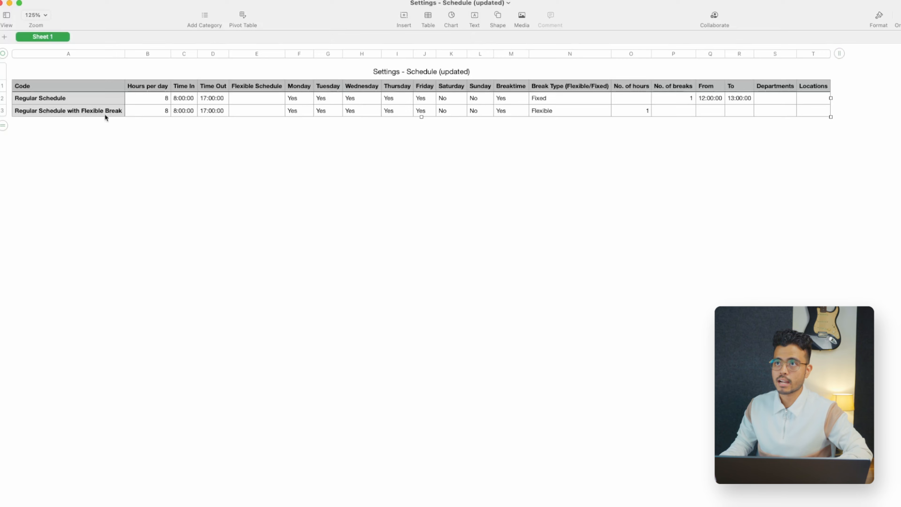
scroll(117, 122, "up", 5)
left_click(103, 123)
left_click_drag(144, 148, 150, 174)
left_click(175, 236)
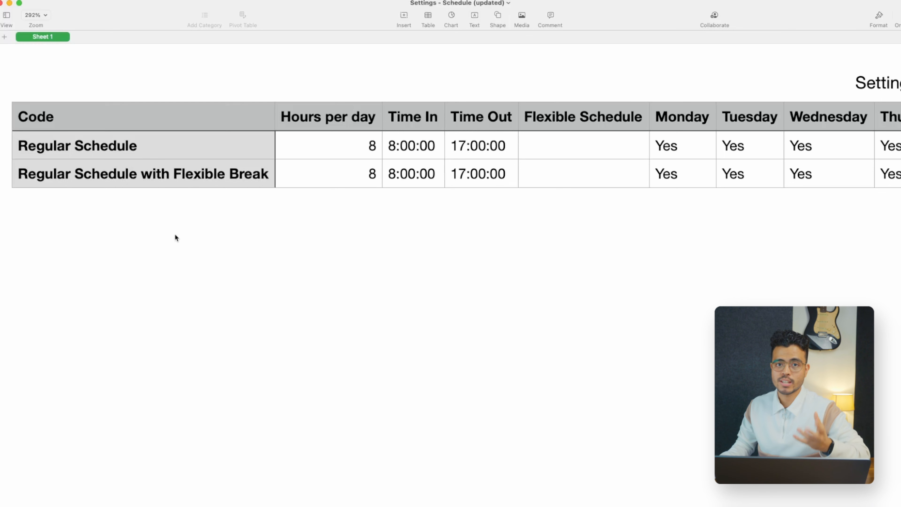
left_click(67, 148)
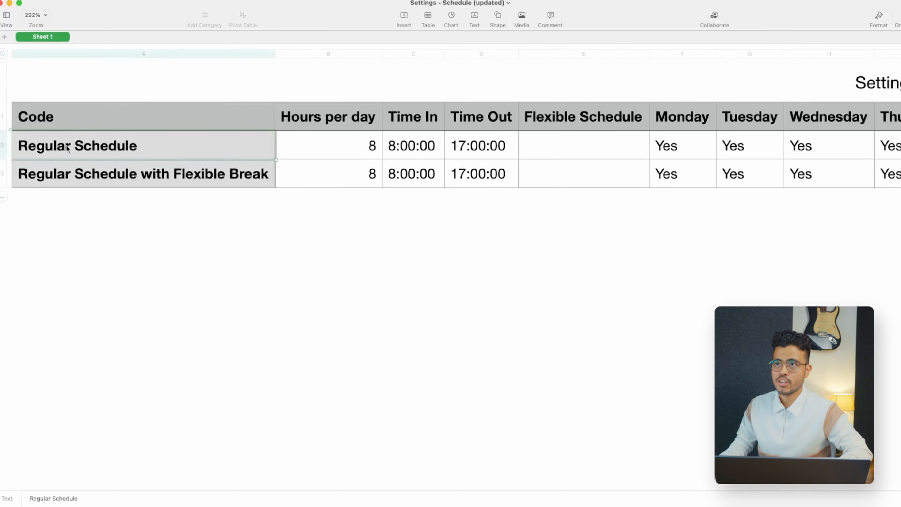
left_click(116, 171)
scroll(151, 188, "right", 3)
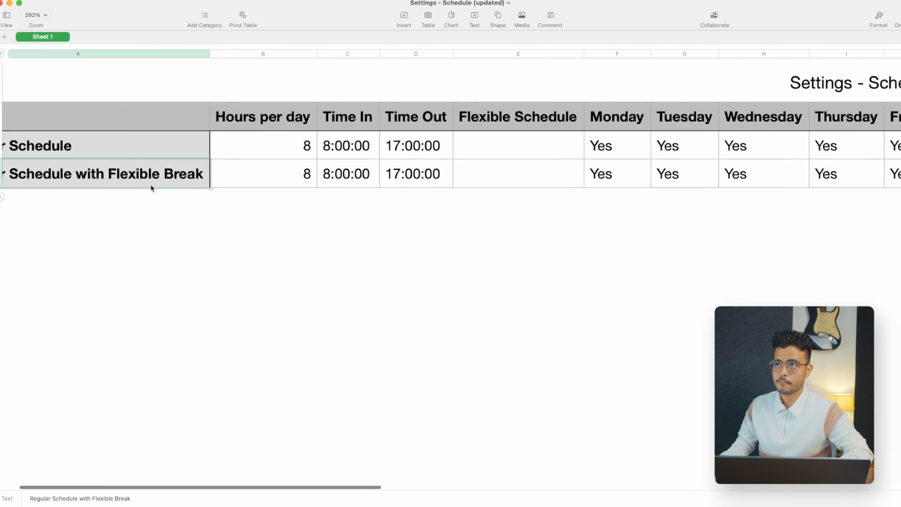
Check the Hours per day, Time In and Time Out values of both schedules.
left_click(264, 124)
left_click_drag(280, 126, 277, 173)
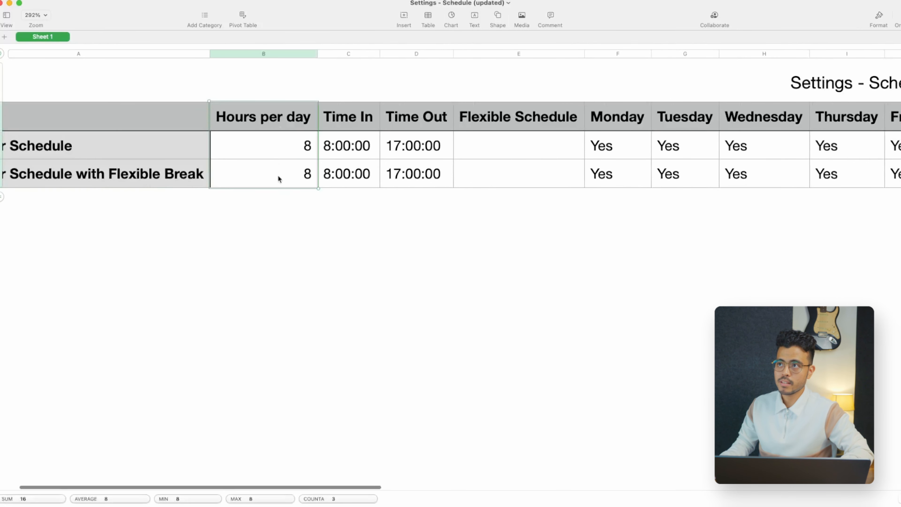
left_click(276, 209)
left_click(289, 145)
left_click(307, 205)
scroll(307, 171, "right", 2)
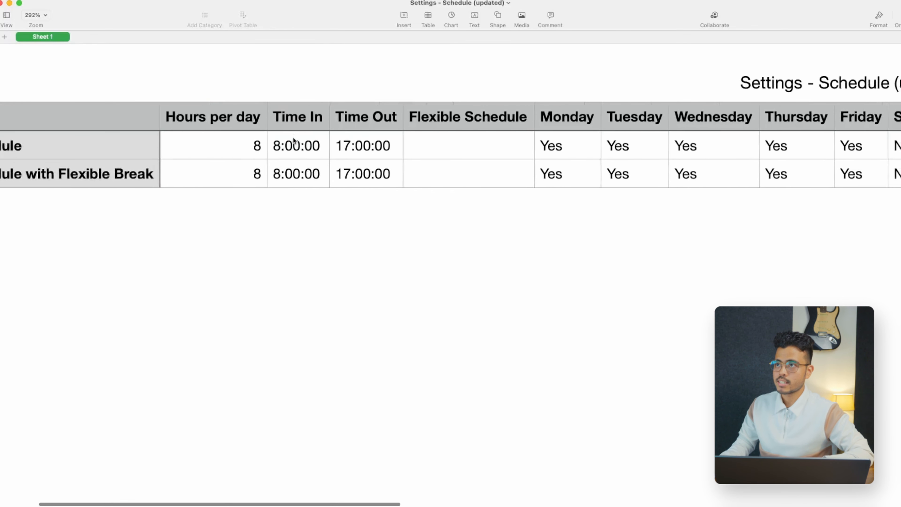
left_click(364, 145)
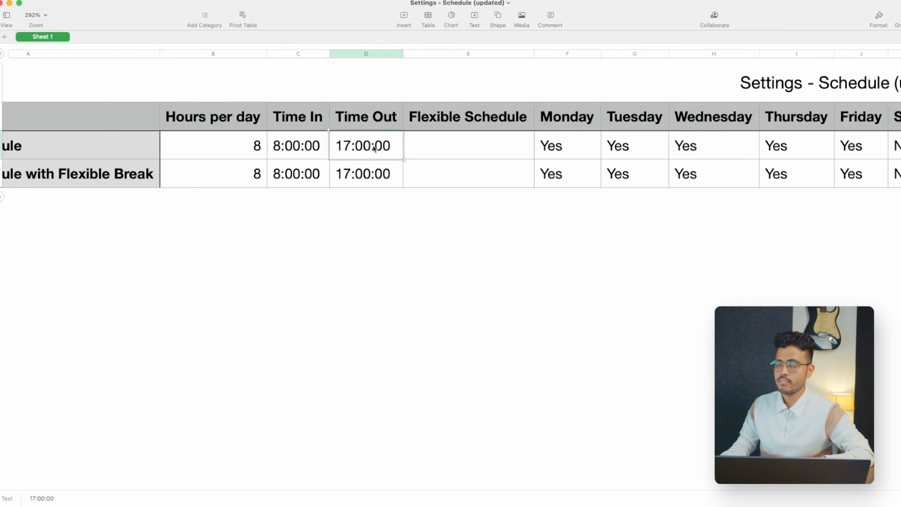
left_click_drag(302, 113, 369, 173)
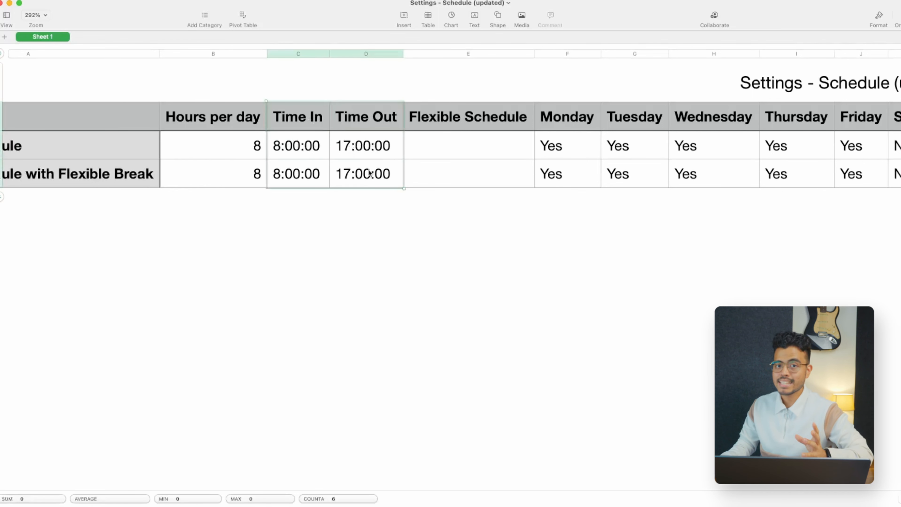
left_click(431, 236)
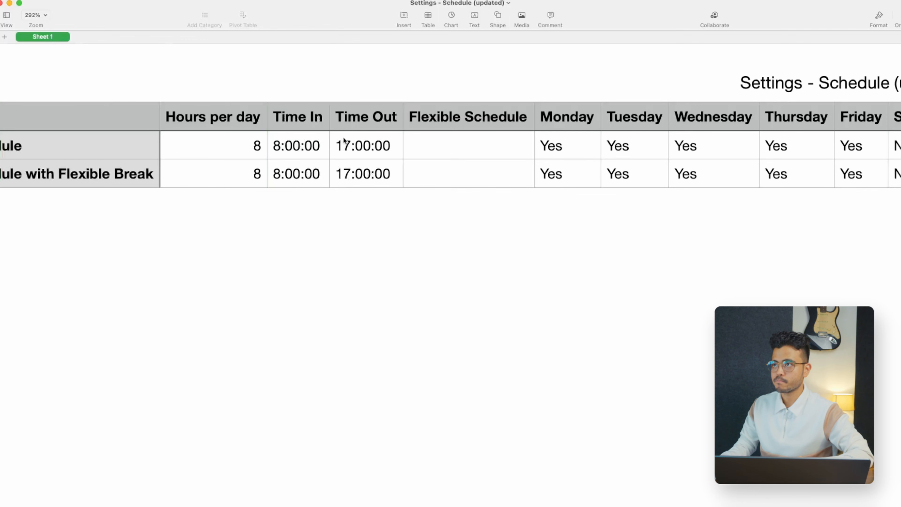
Enter Yes under Flexible Schedule for the Regular Schedule row, and undo that entry.
scroll(390, 135, "right", 3)
left_click(410, 121)
left_click(405, 147)
type("Yes")
key("Return")
key("super+z")
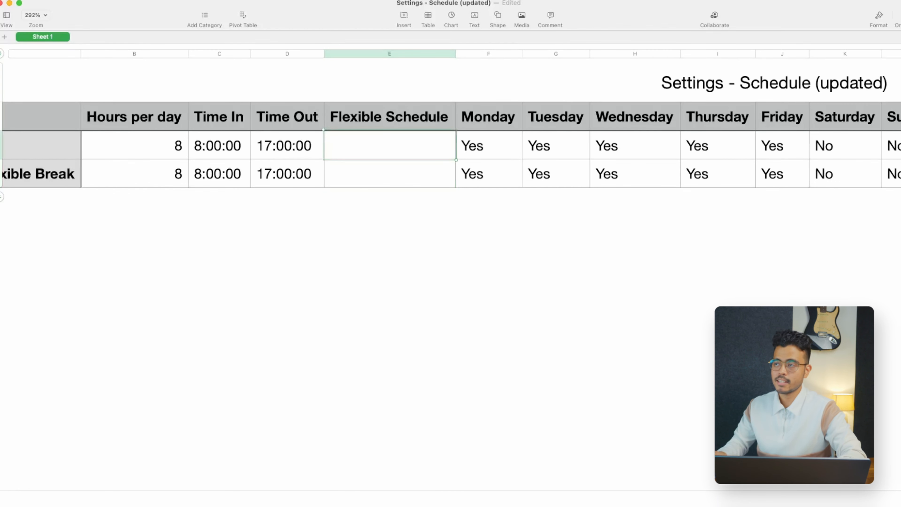
Examine the weekday columns of both schedules, starting with the Monday value of Regular Schedule.
scroll(589, 158, "right", 3)
scroll(590, 160, "right", 5)
left_click_drag(235, 125, 661, 125)
scroll(674, 122, "left", 1)
left_click(509, 214)
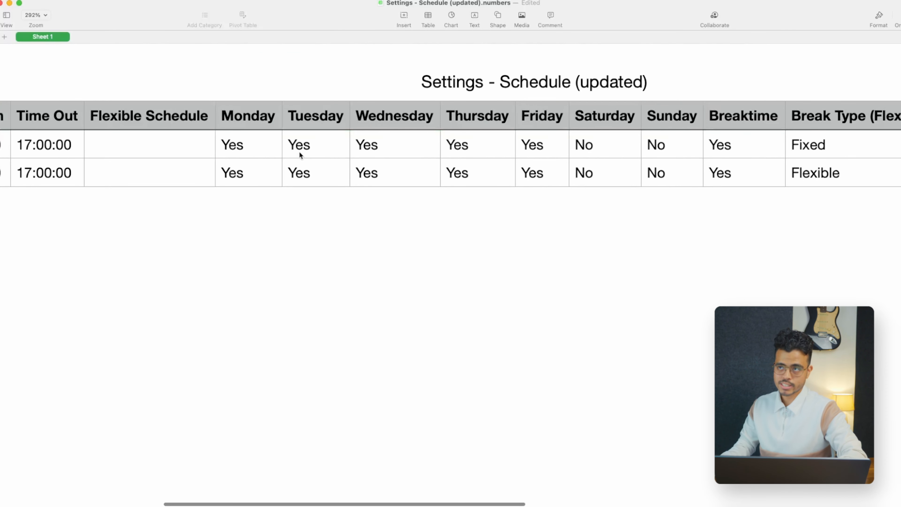
left_click(270, 151)
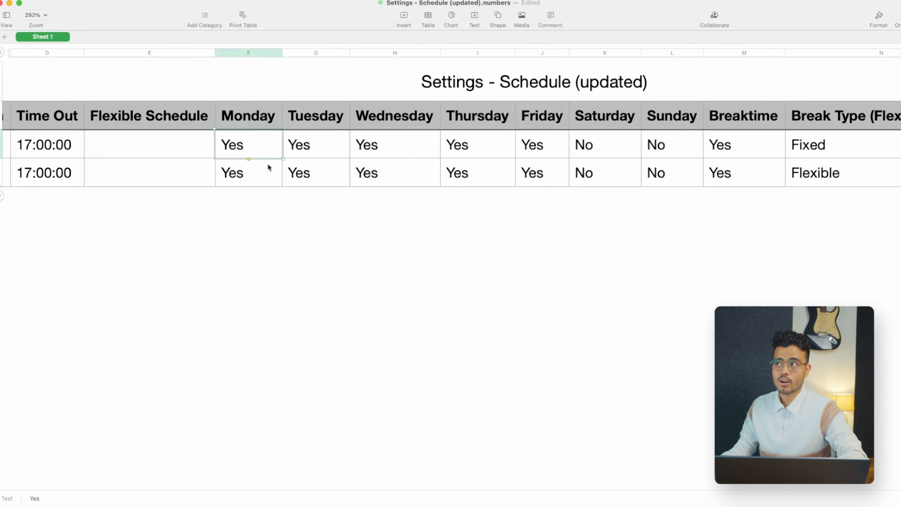
Check the Monday to Friday values of both schedules.
left_click(601, 145)
left_click_drag(600, 146, 657, 145)
left_click(549, 171)
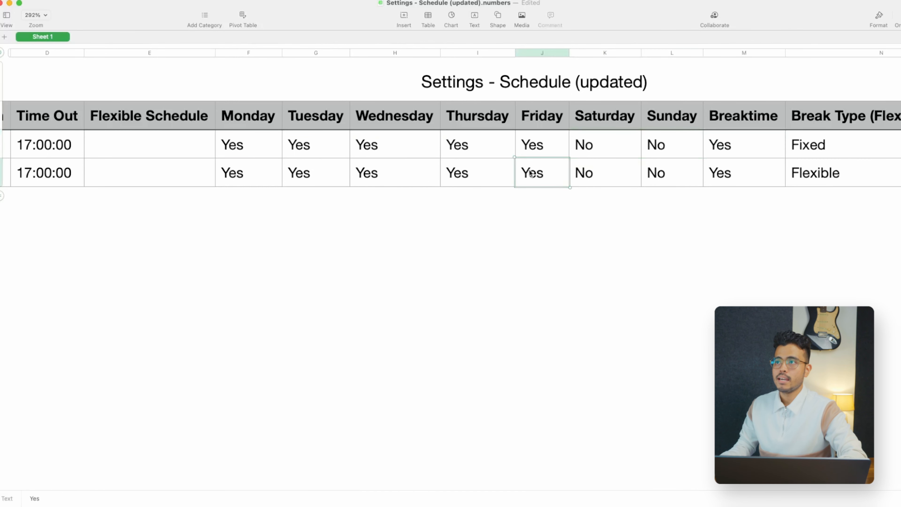
left_click(522, 119)
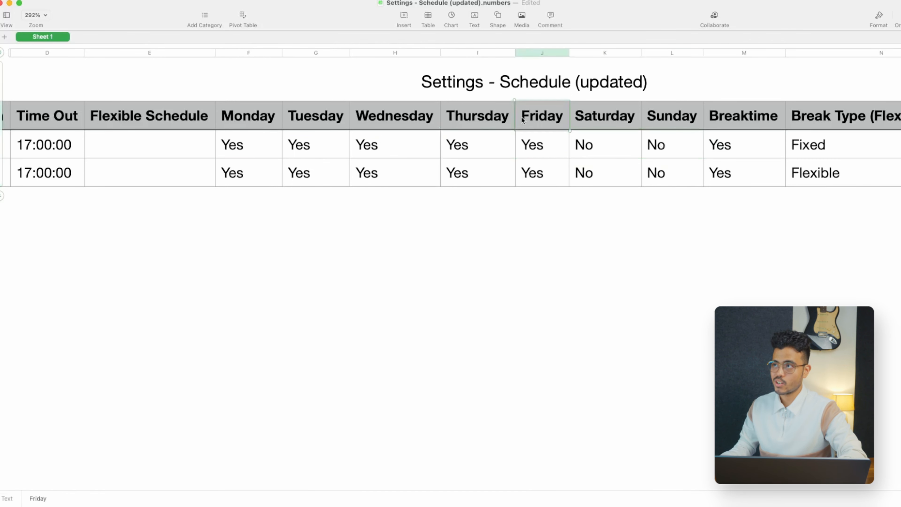
left_click(263, 121, "shift")
left_click_drag(257, 145, 551, 175)
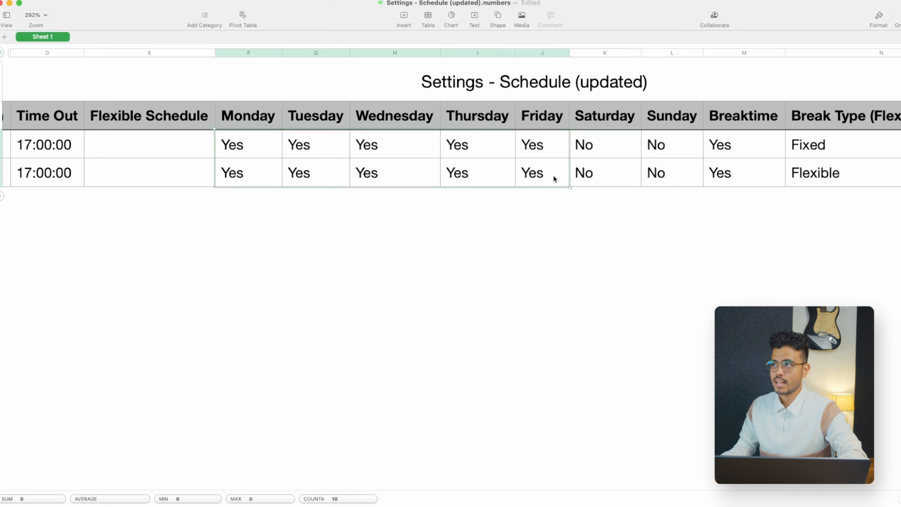
Check the Saturday and Sunday values of both schedules.
left_click(599, 121)
scroll(599, 120, "right", 3)
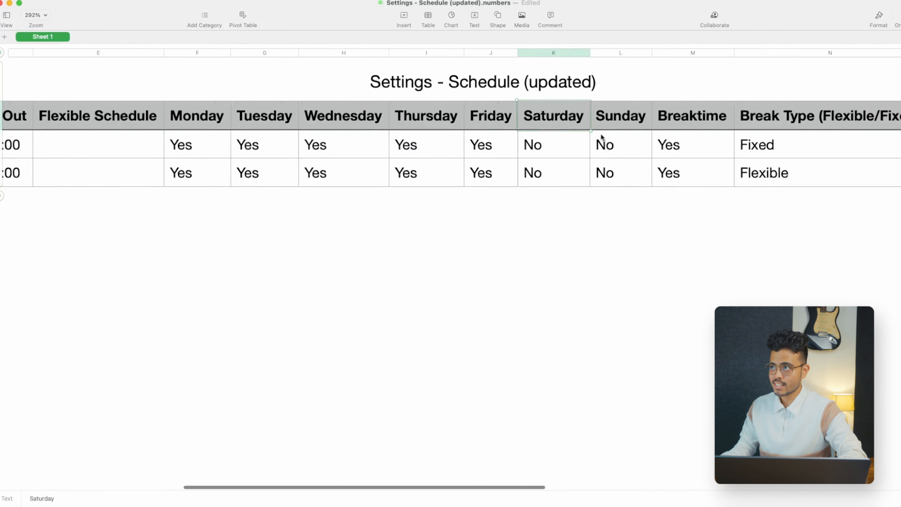
left_click_drag(563, 148, 607, 173)
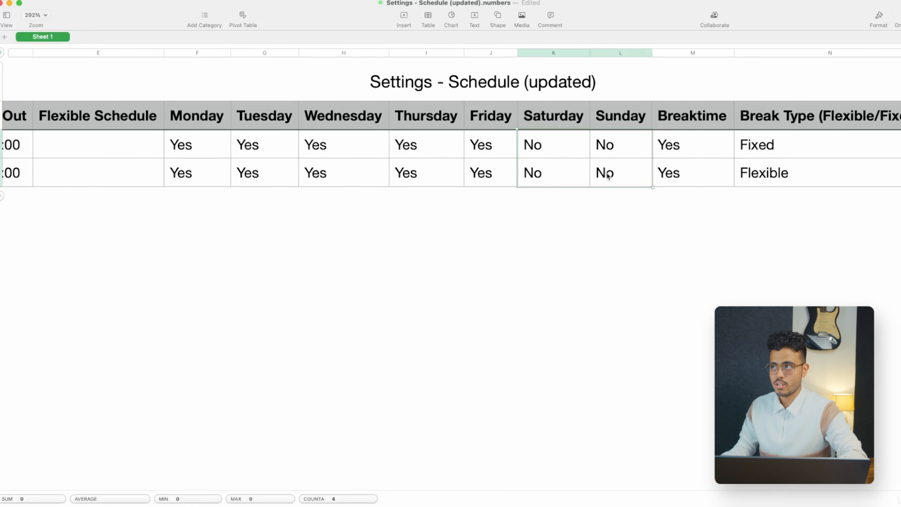
Examine the Regular Schedule's fixed break settings: Breaktime, Break Type, No. of breaks, From and To.
scroll(606, 173, "right", 5)
scroll(605, 172, "right", 15)
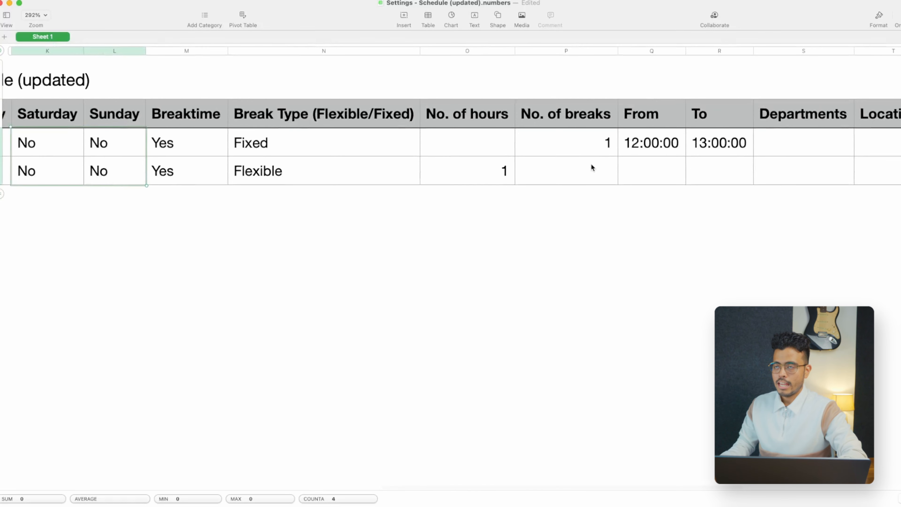
left_click(192, 142)
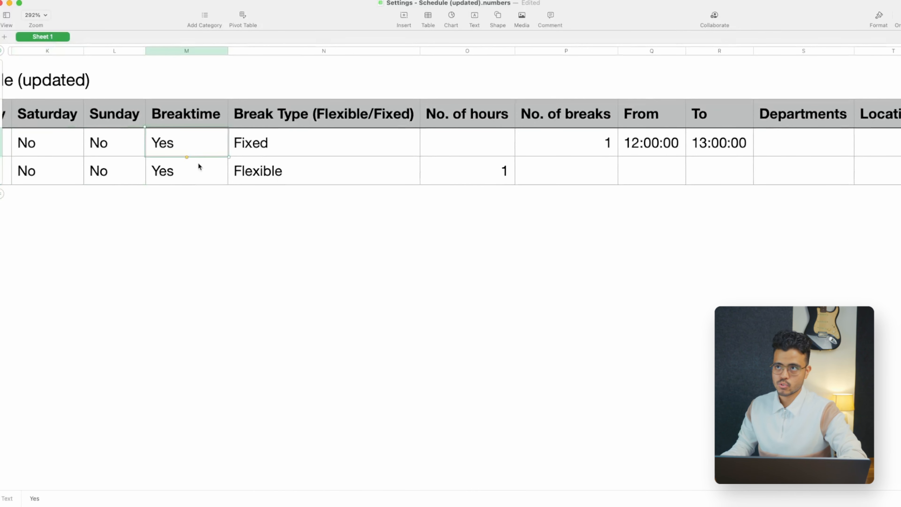
scroll(319, 195, "right", 2)
left_click(269, 146)
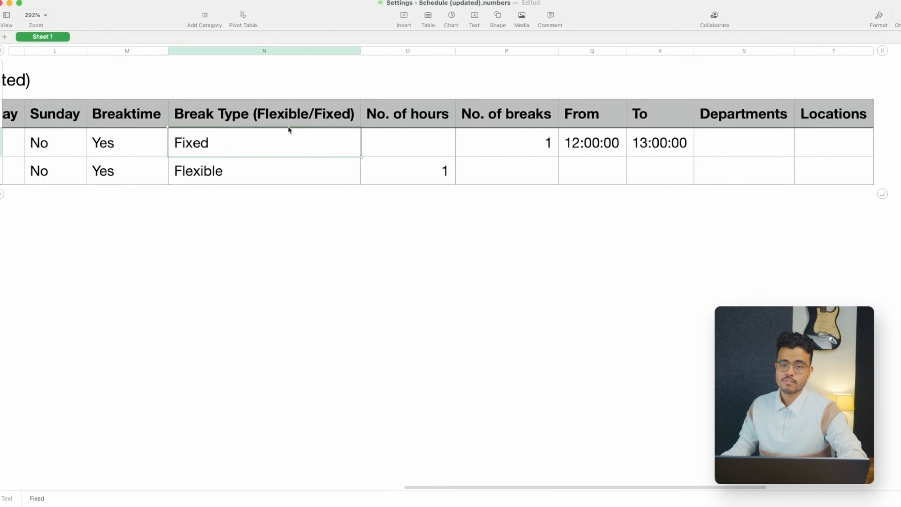
left_click(146, 149)
left_click(288, 148)
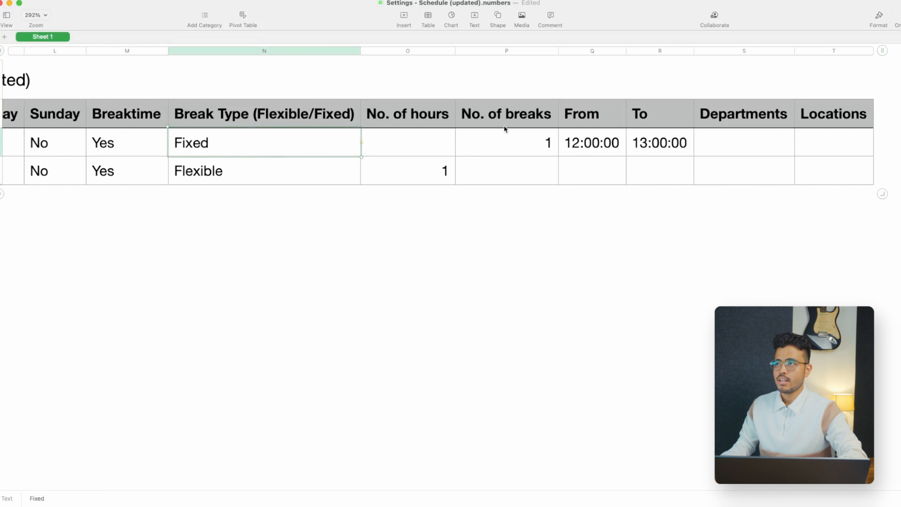
left_click(494, 136)
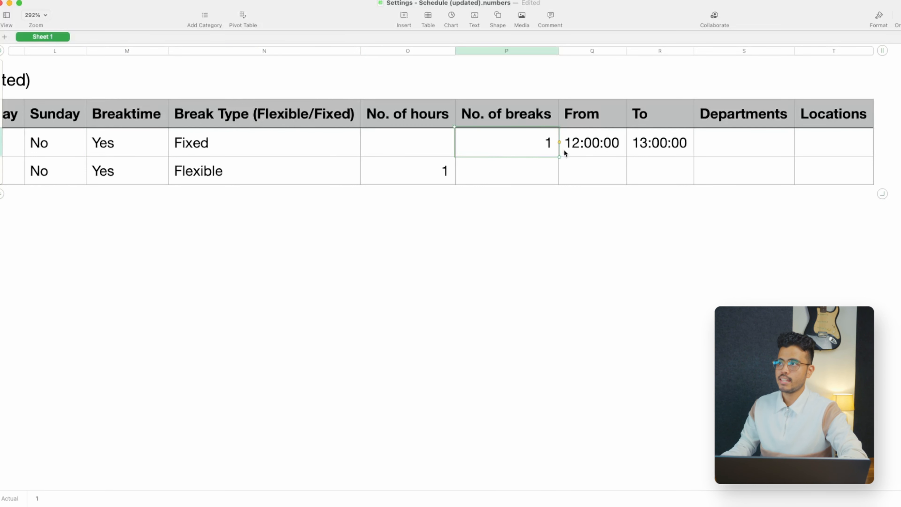
left_click_drag(574, 144, 651, 145)
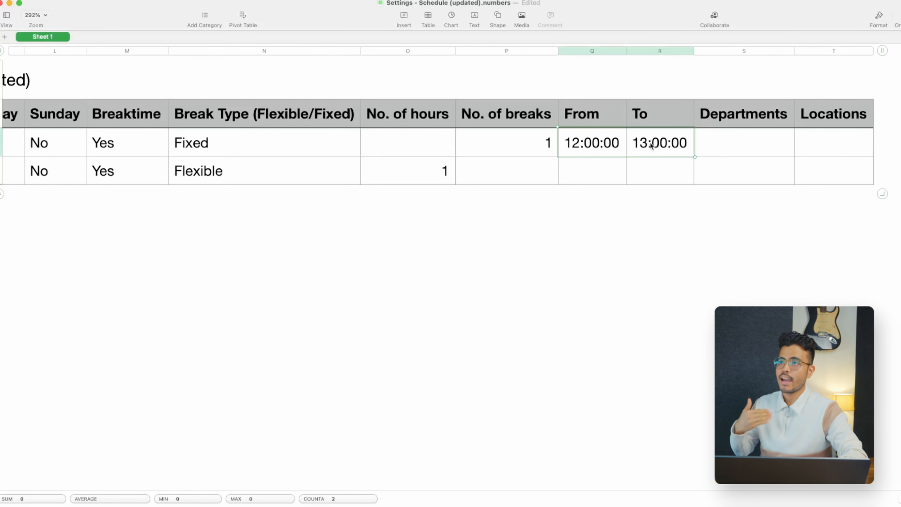
left_click(591, 151)
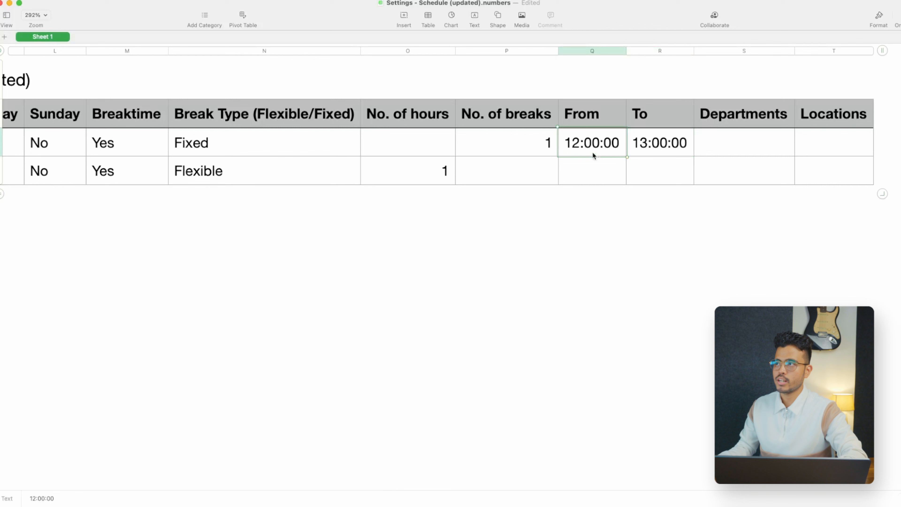
left_click(664, 146)
Check the Breaktime, Break Type and No. of hours values of the schedule with the flexible break.
left_click(117, 168)
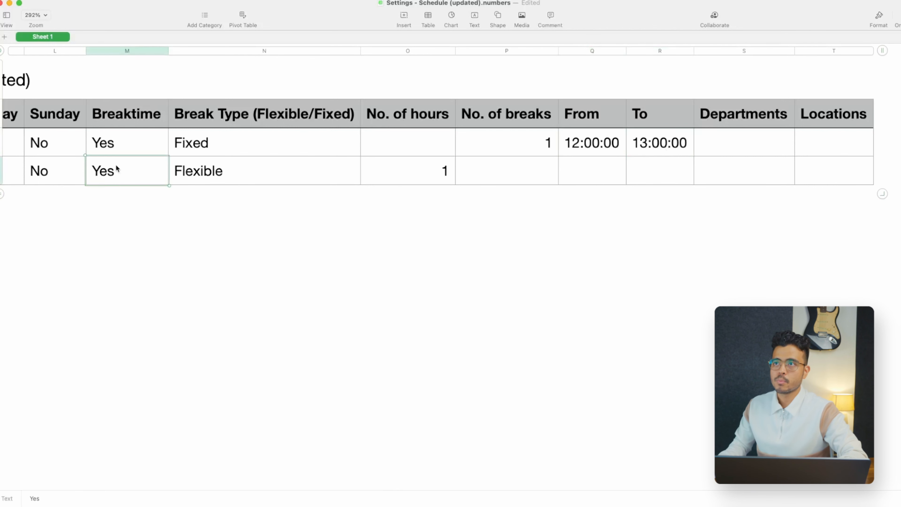
left_click(301, 175)
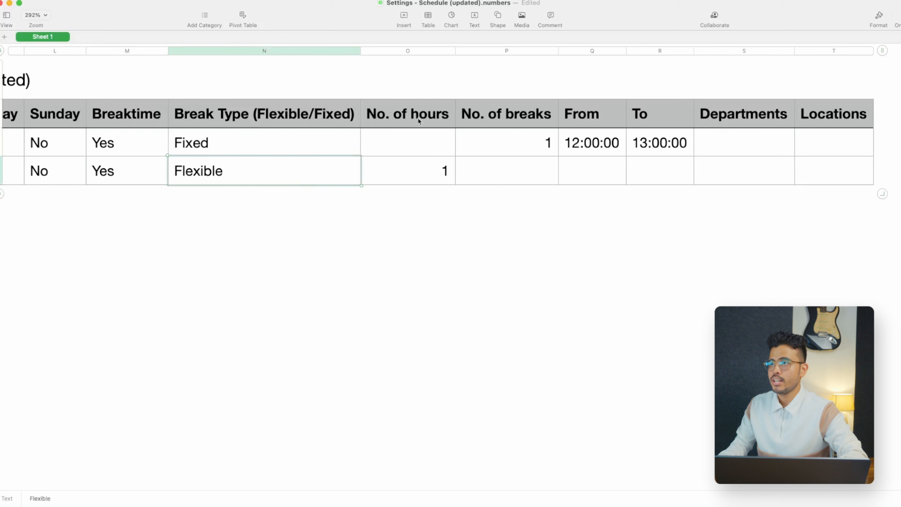
left_click(399, 177)
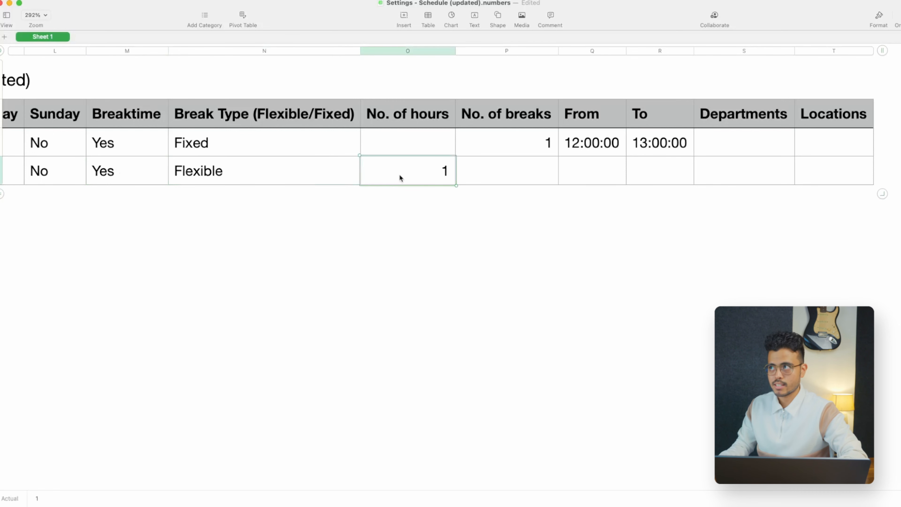
Check the Departments and Locations cells of both schedules.
left_click_drag(742, 144, 849, 166)
left_click(788, 207)
left_click(763, 159)
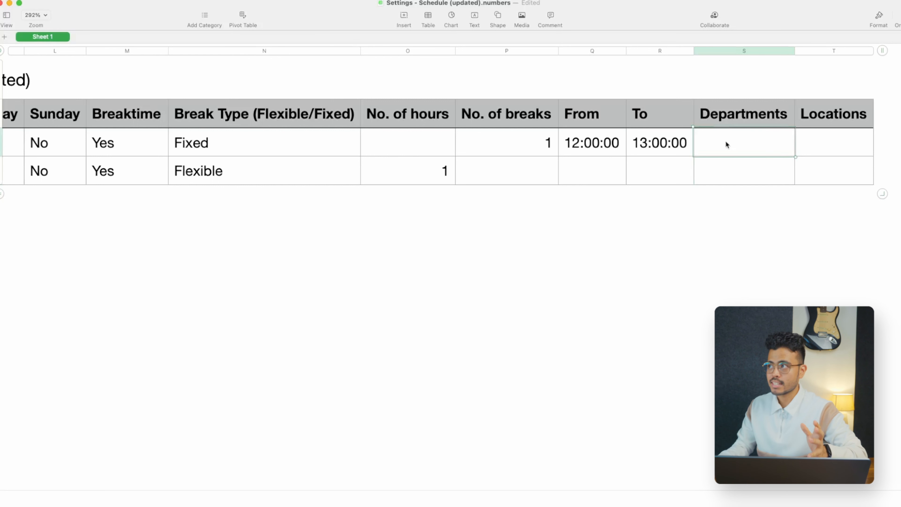
left_click_drag(724, 141, 810, 177)
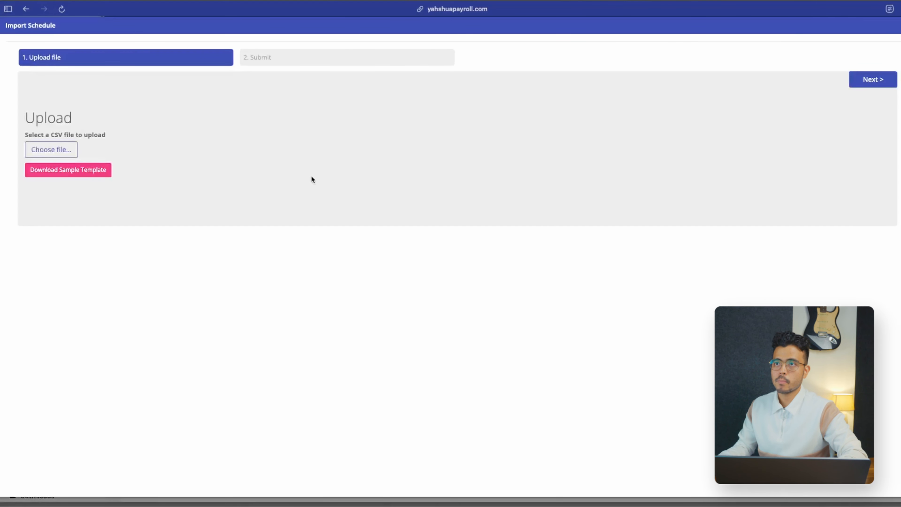
Load Settings - Schedule (updated).csv from the Company Data folder as the schedule import file.
left_click(50, 149)
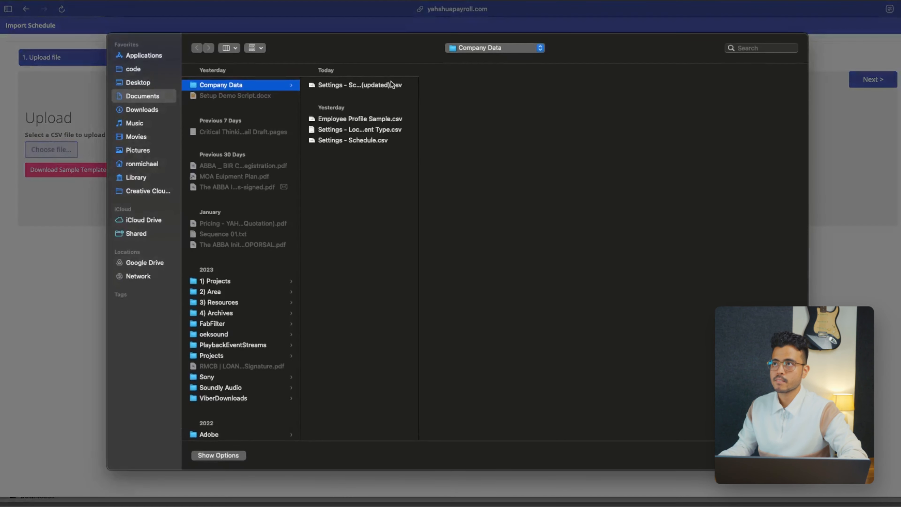
left_click(378, 85)
key("Return")
Review the column mapping of the schedule file and submit both schedule records for import.
scroll(509, 270, "down", 2)
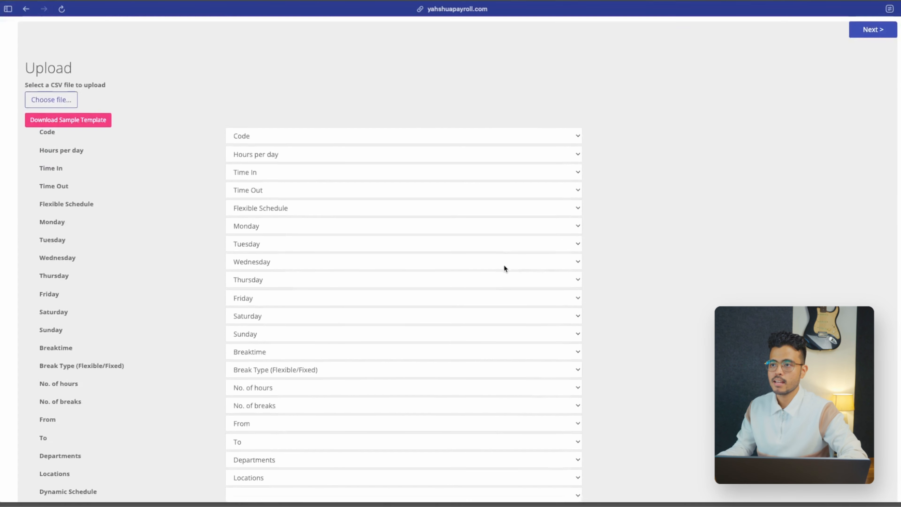
scroll(504, 265, "down", 2)
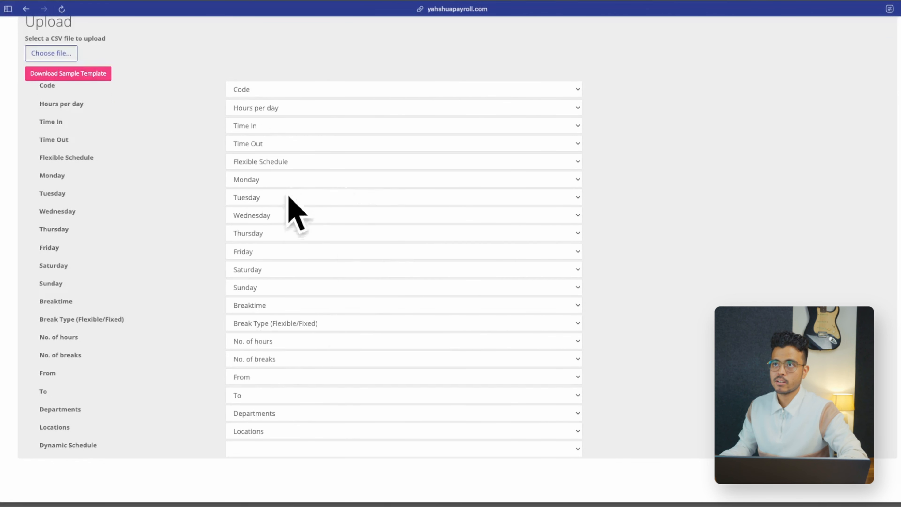
scroll(270, 376, "up", 3)
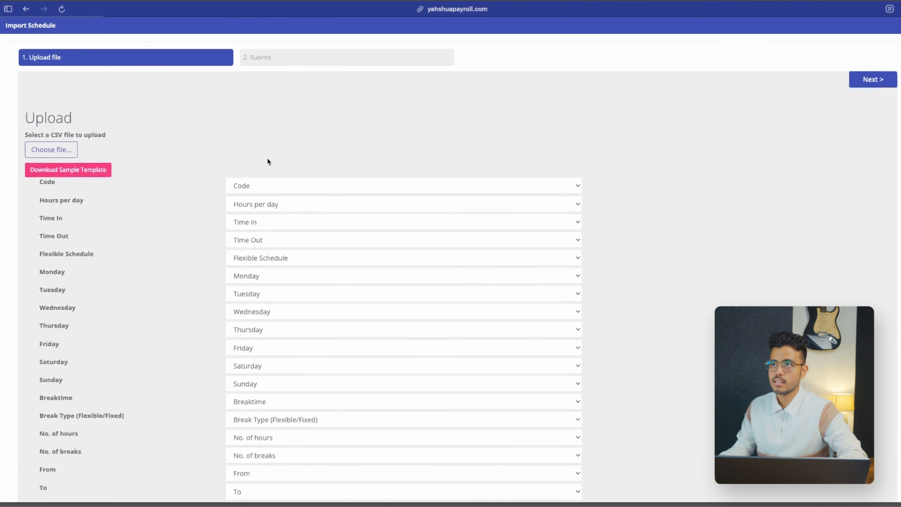
left_click(873, 85)
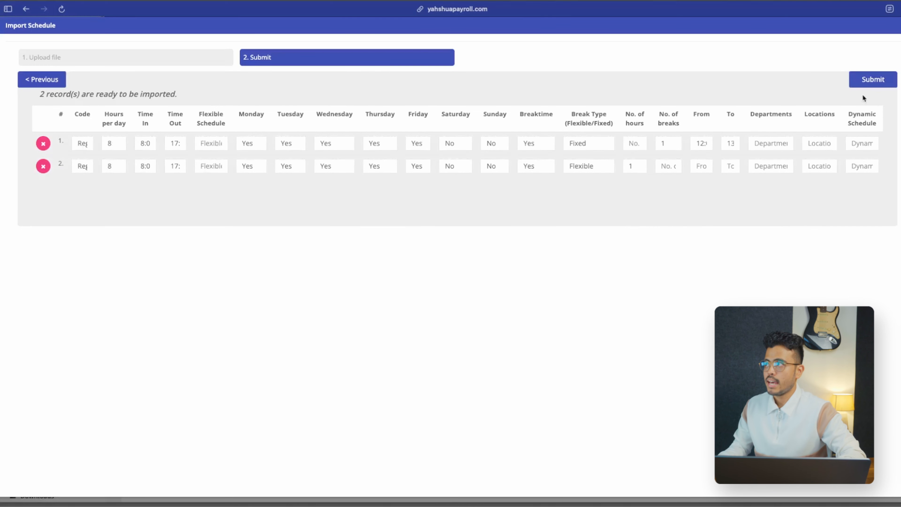
left_click(863, 80)
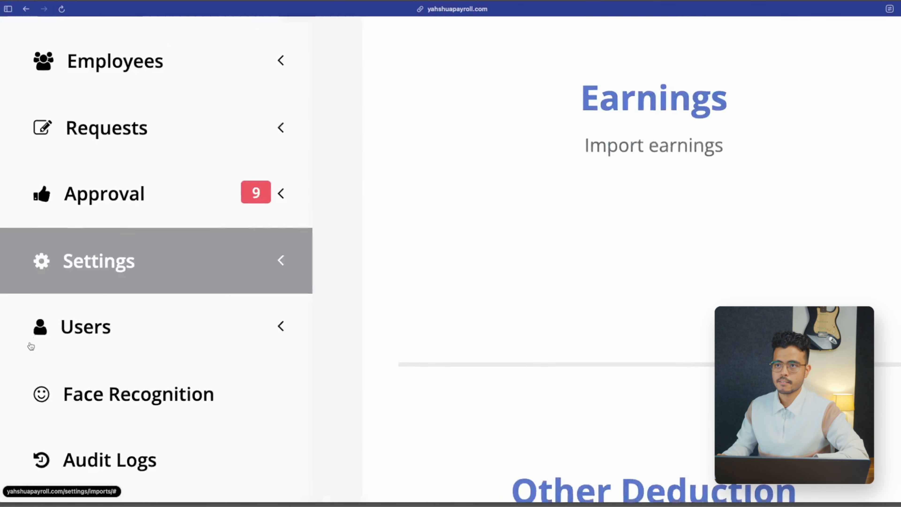
Open the Schedule list in the Miscellaneous Lists settings and check for Regular Schedule and Regular Schedule with Flexible Break.
left_click(116, 272)
left_click(172, 352)
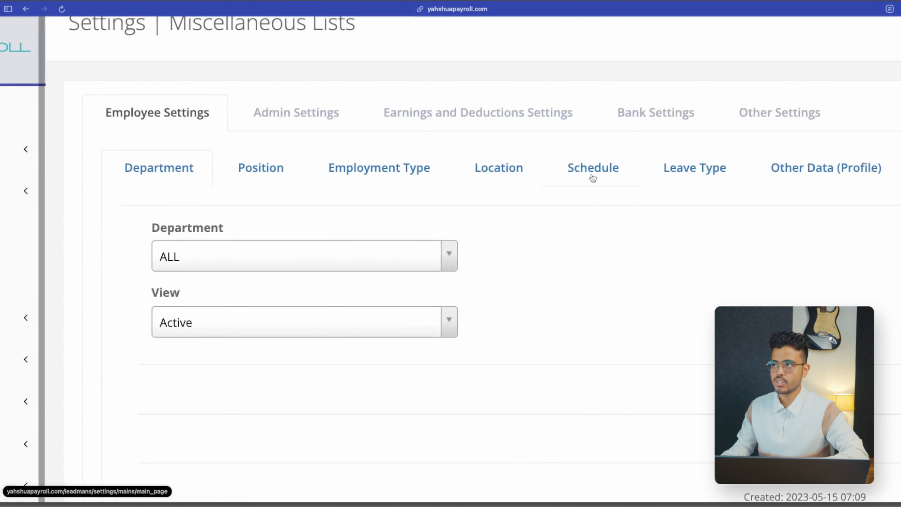
left_click(593, 176)
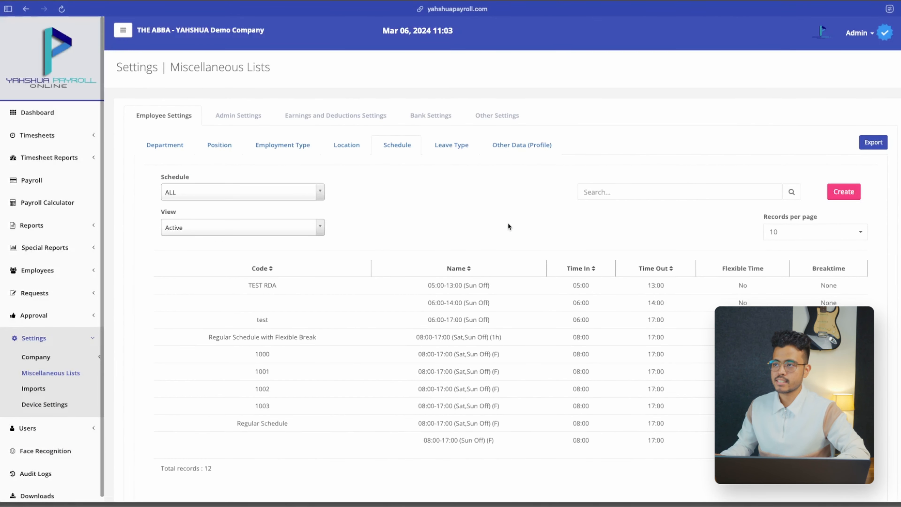
scroll(244, 361, "up", 5)
scroll(248, 354, "down", 2)
scroll(248, 352, "down", 1)
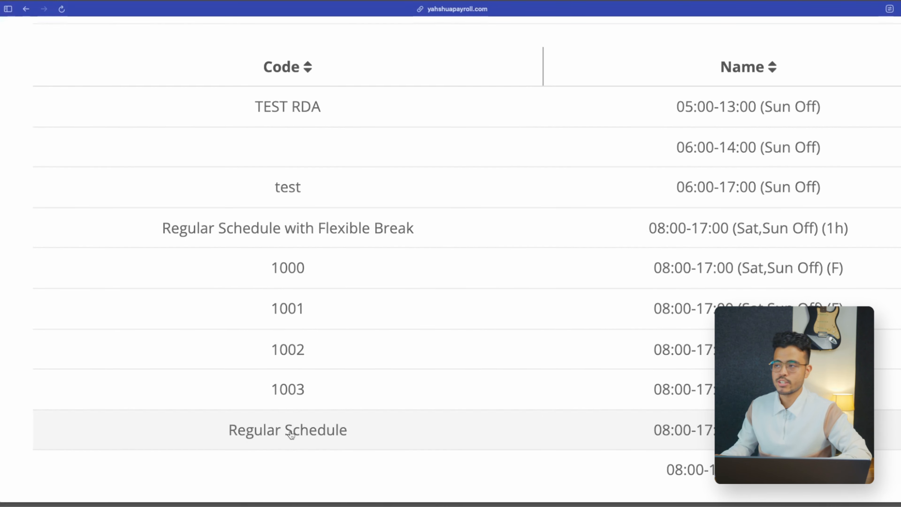
scroll(428, 436, "down", 5)
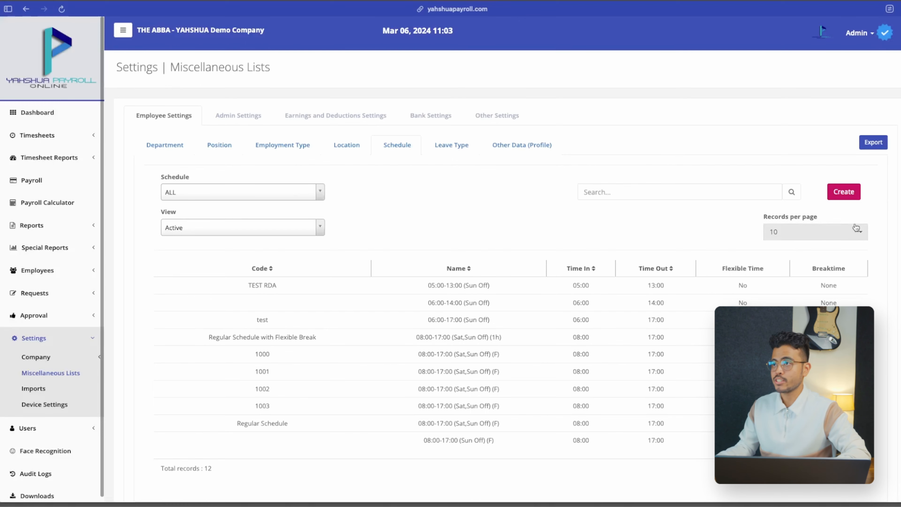
Open the form for creating a schedule, look through its workday, break and department options, and close it.
scroll(879, 203, "up", 5)
left_click(729, 180)
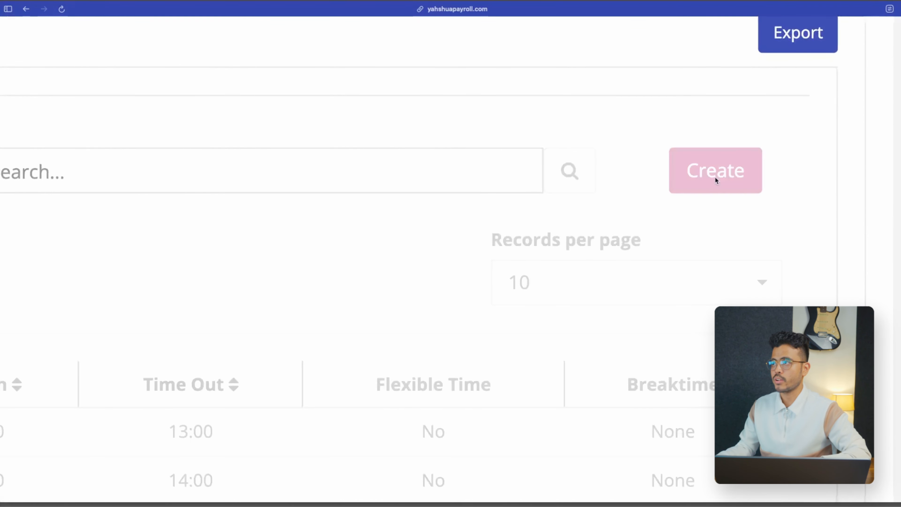
scroll(716, 177, "down", 5)
scroll(429, 250, "down", 2)
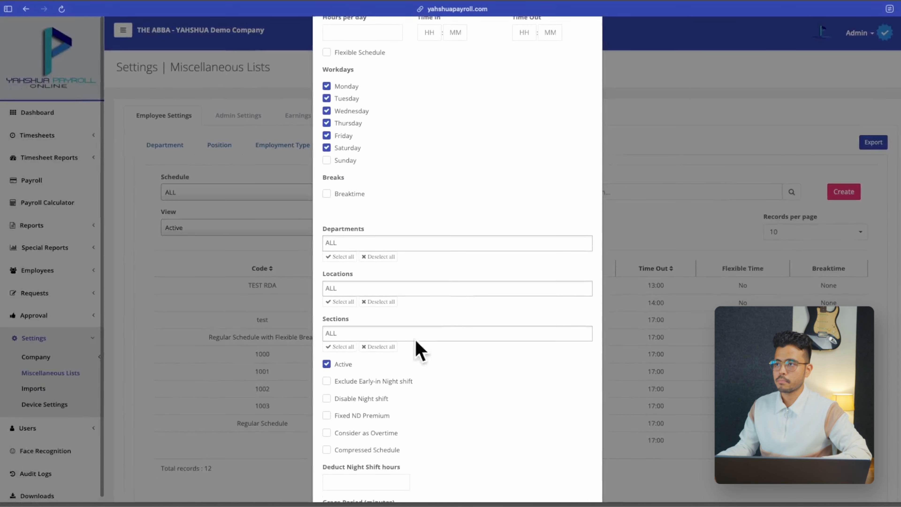
scroll(542, 329, "up", 3)
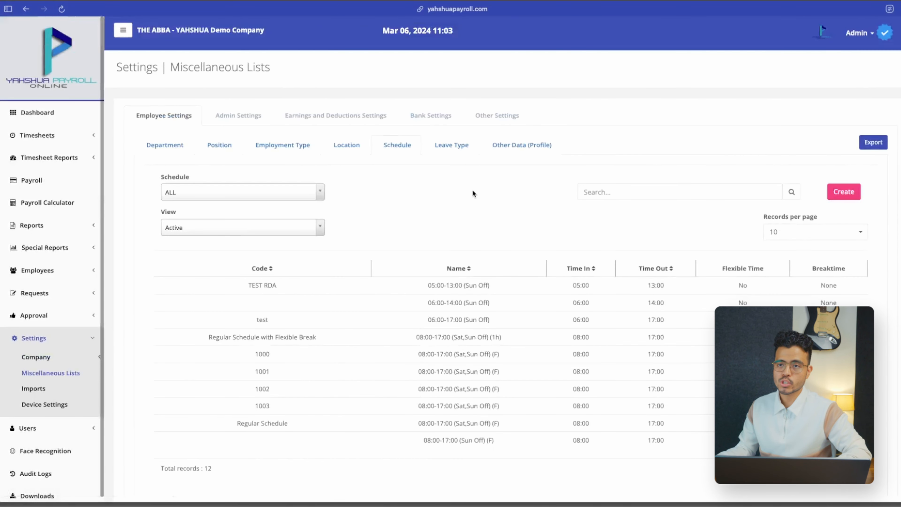
View the actions available for schedule 1000 and for Regular Schedule with Flexible Break.
right_click(337, 353)
scroll(358, 419, "up", 5)
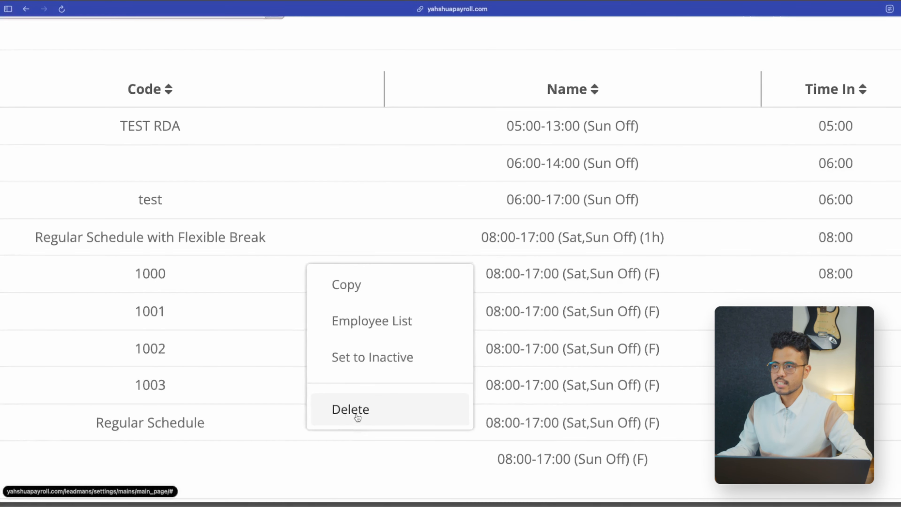
right_click(300, 240)
left_click(291, 241)
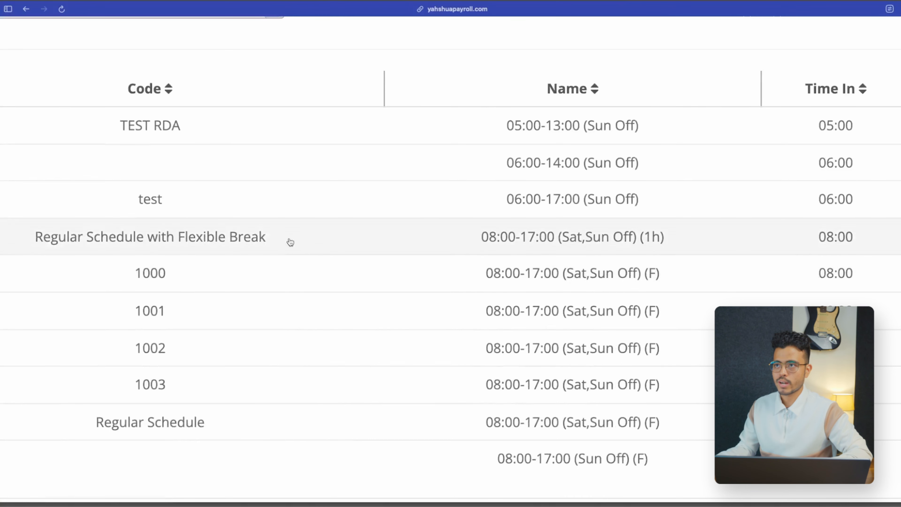
Open a copy of Regular Schedule with Flexible Break and look through its break, department, location and section options.
right_click(280, 239)
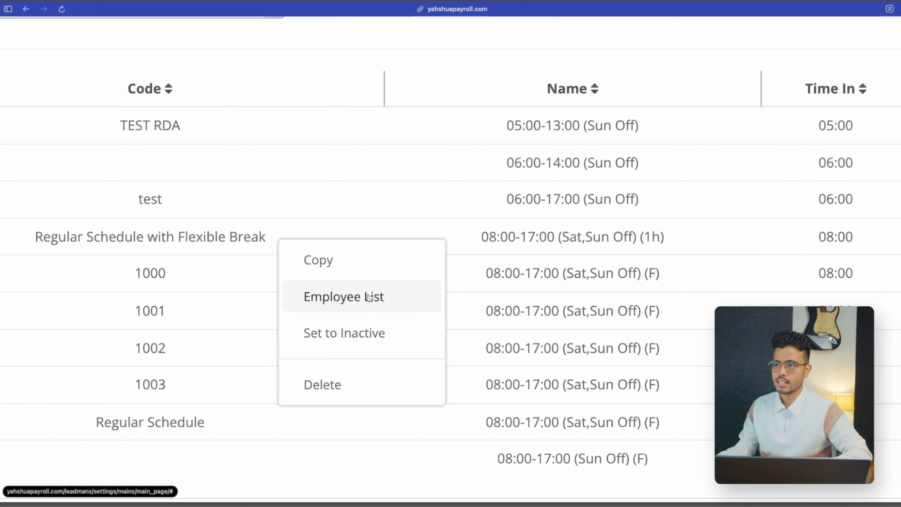
left_click(370, 256)
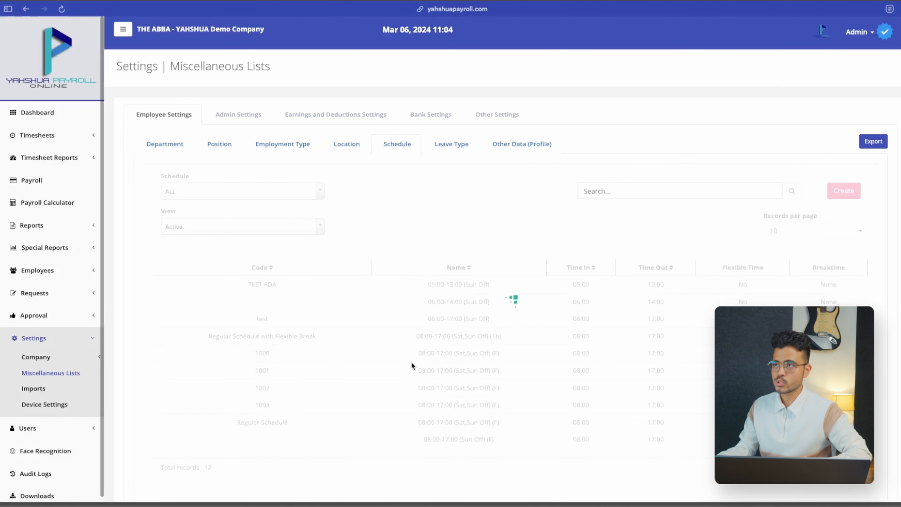
scroll(484, 209, "down", 6)
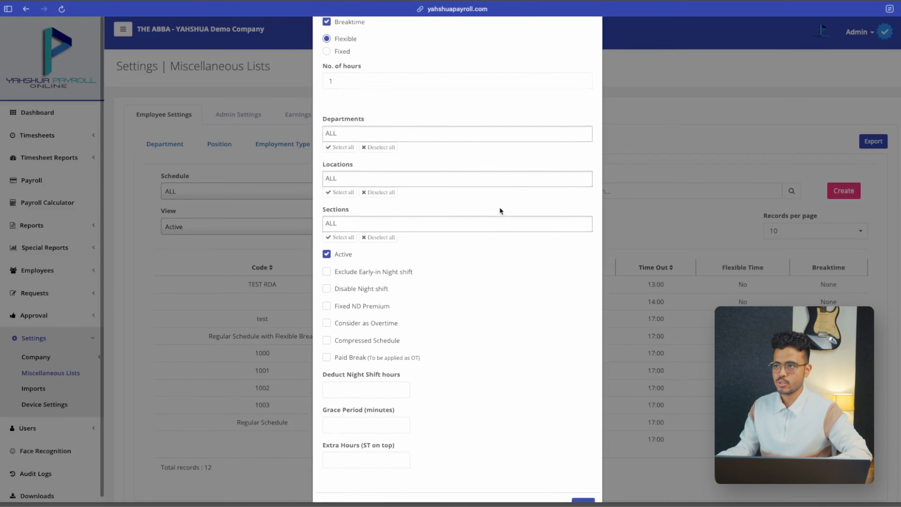
scroll(500, 210, "up", 8)
scroll(498, 238, "down", 8)
scroll(443, 356, "up", 8)
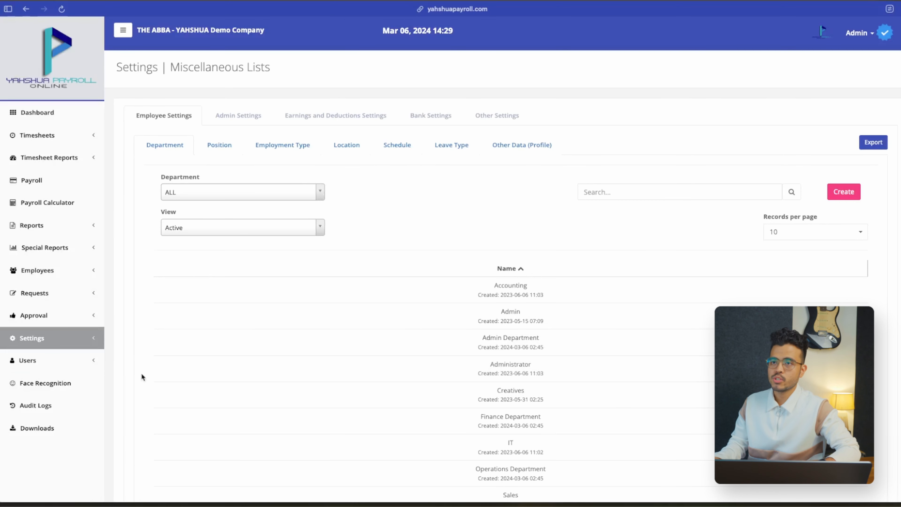
Go to the Imports page in Settings and open the employee Profile import.
scroll(37, 344, "up", 5)
left_click(74, 335)
scroll(74, 336, "down", 1)
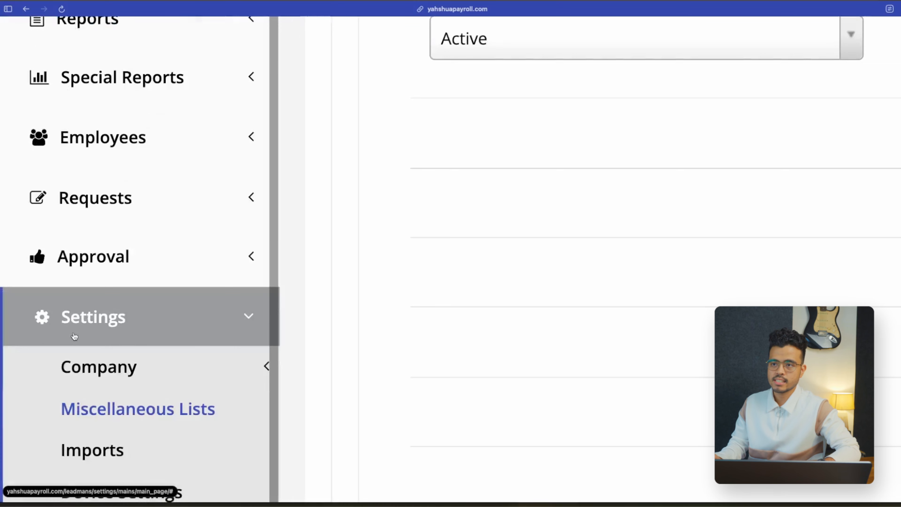
left_click(134, 461)
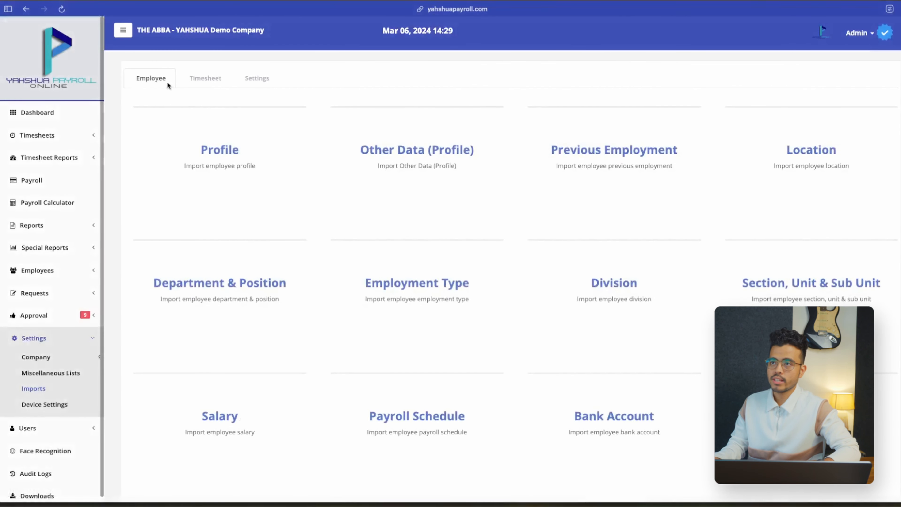
scroll(172, 82, "up", 4)
left_click(264, 205)
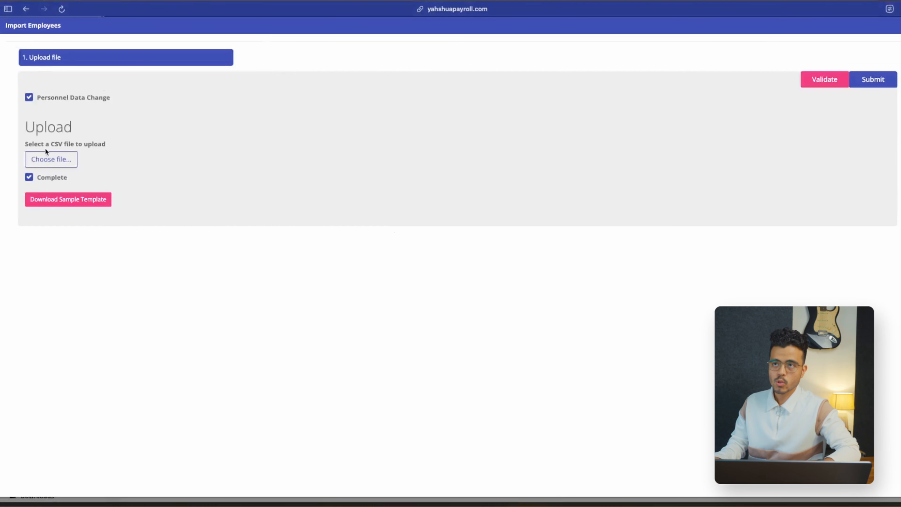
Look over the upload options of the employee import and download its sample template.
scroll(56, 147, "up", 3)
scroll(60, 149, "left", 1)
scroll(62, 150, "up", 1)
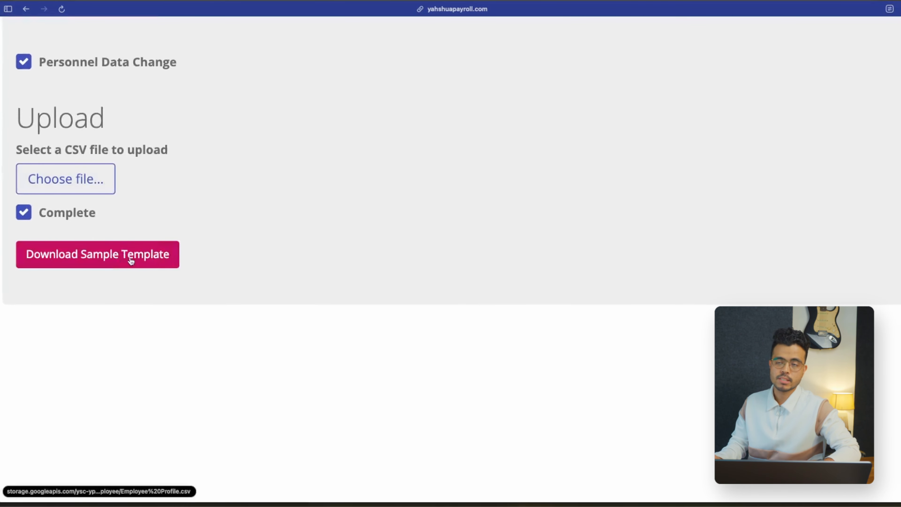
scroll(229, 280, "down", 3)
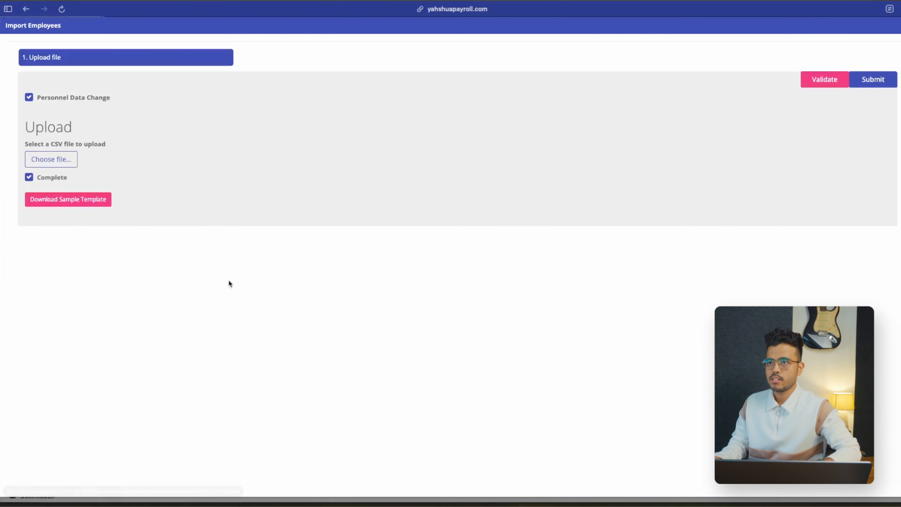
left_click(73, 201)
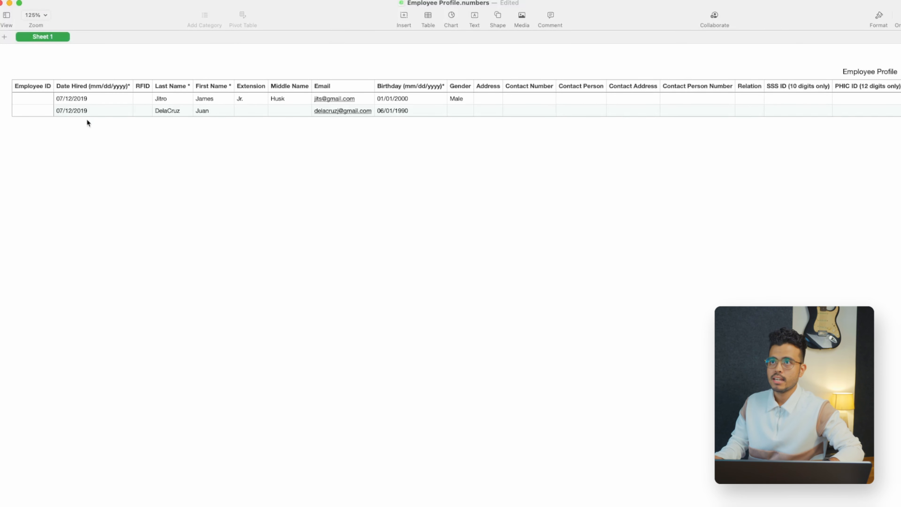
In Numbers, examine the required Date Hired, Last Name, First Name and Birthday columns of the Employee Profile template.
scroll(86, 118, "up", 5)
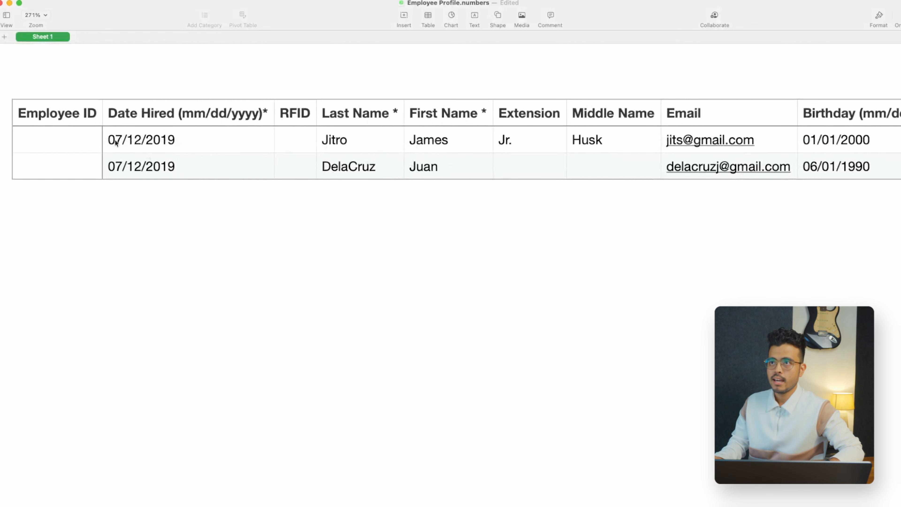
left_click(164, 110)
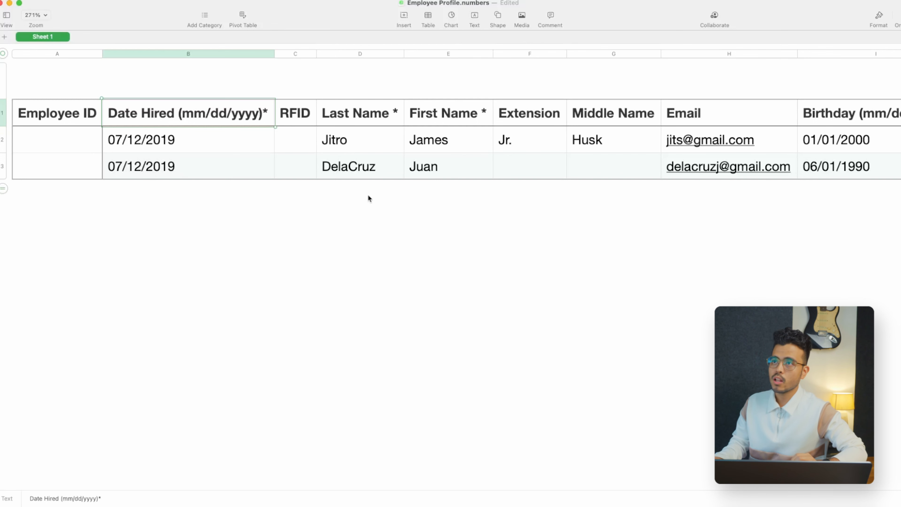
left_click(367, 117)
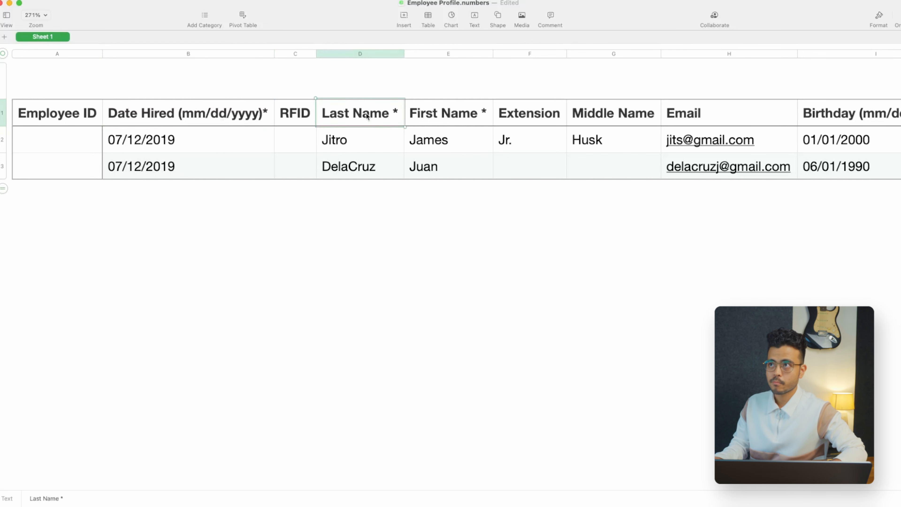
scroll(370, 118, "right", 3)
left_click(383, 118)
scroll(400, 123, "right", 10)
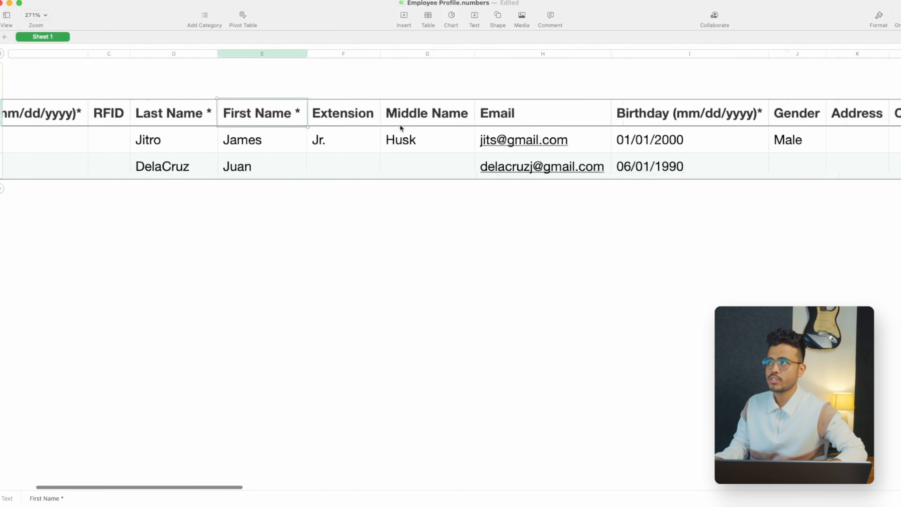
left_click(415, 118)
scroll(416, 119, "right", 20)
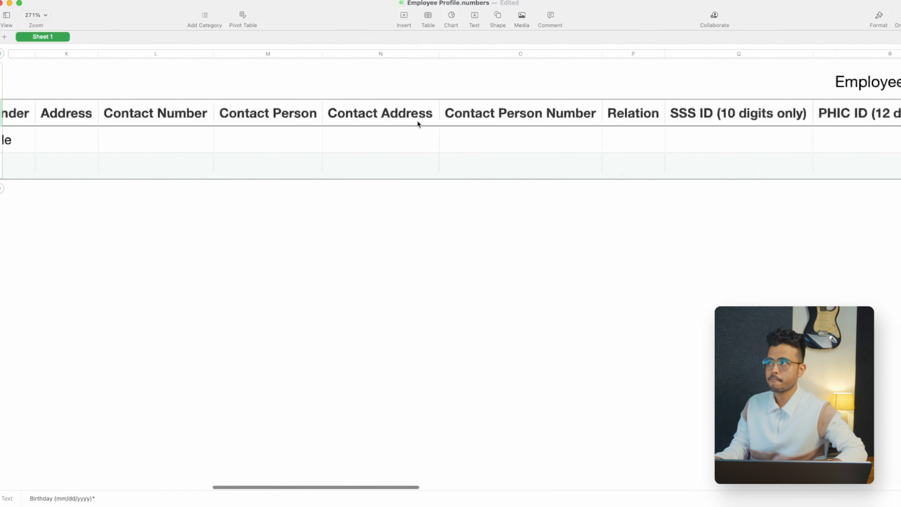
Examine the required Employment Type, Department, Position and Schedule Code columns of the template.
scroll(417, 121, "right", 6)
left_click(526, 116)
scroll(526, 116, "right", 4)
left_click(514, 117)
scroll(361, 116, "right", 4)
left_click(418, 115)
scroll(481, 147, "right", 2)
left_click(463, 117)
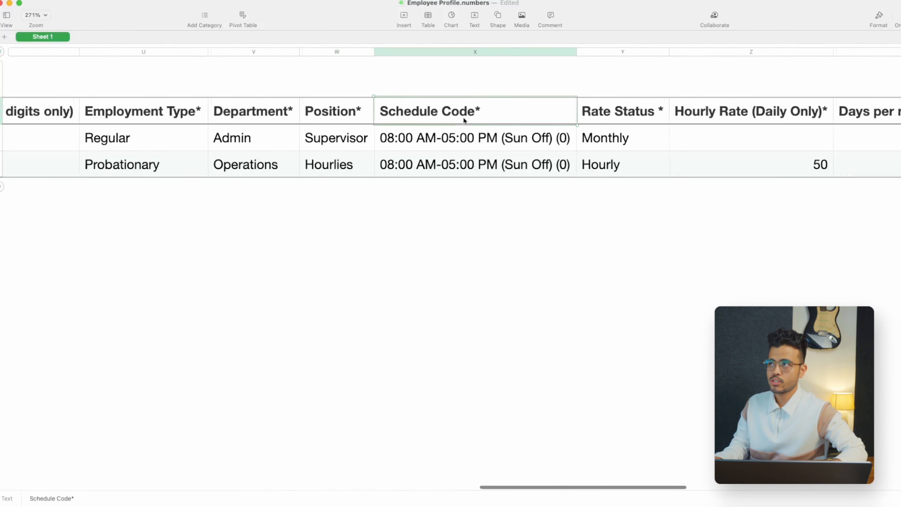
Examine the Rate Status, Hourly Rate, Days per month and Hours per day columns of the template.
scroll(464, 116, "right", 4)
left_click(475, 117)
scroll(468, 120, "right", 3)
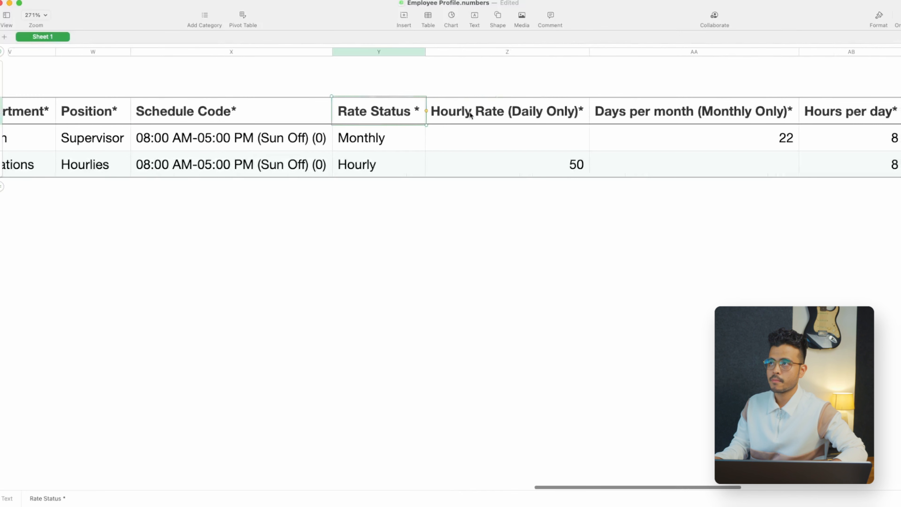
left_click(468, 117)
scroll(479, 133, "right", 4)
left_click(507, 117)
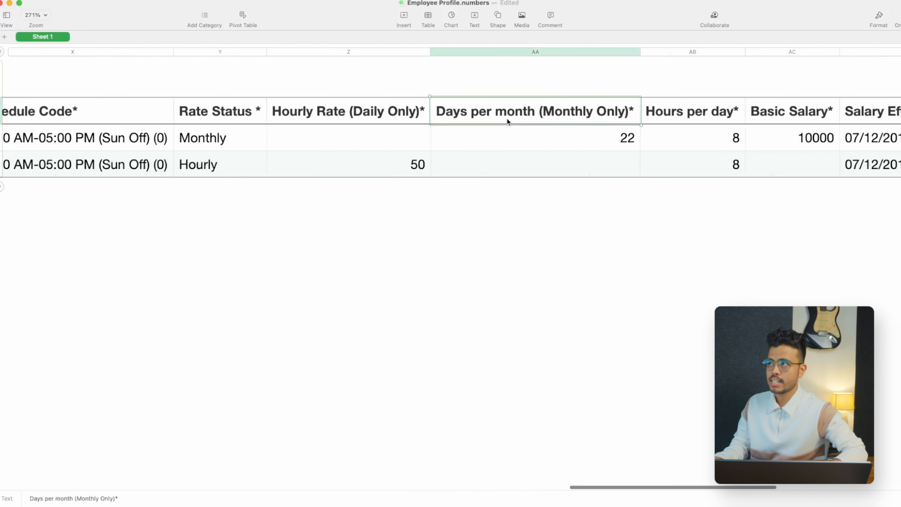
scroll(506, 119, "right", 5)
left_click(508, 119)
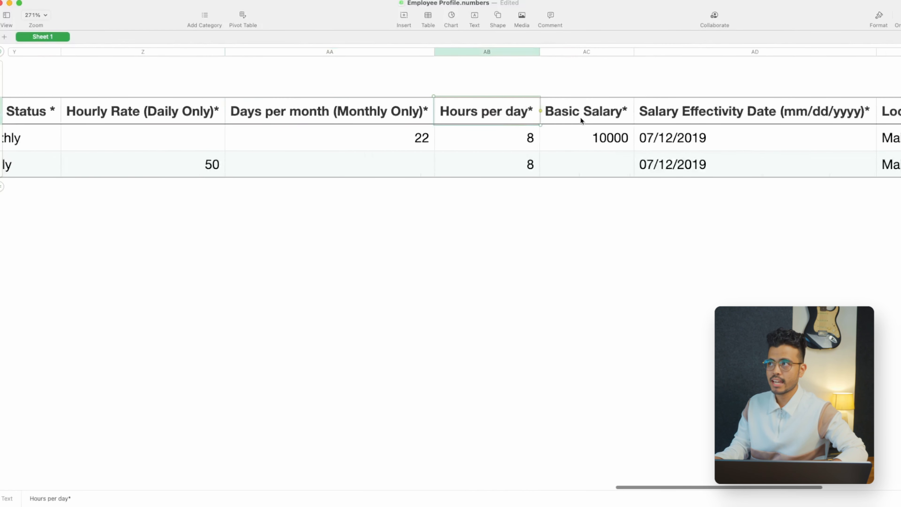
Examine the Basic Salary, Salary Effectivity Date and Location columns, and return to the start of the template.
left_click(581, 118)
scroll(580, 119, "right", 6)
left_click(509, 116)
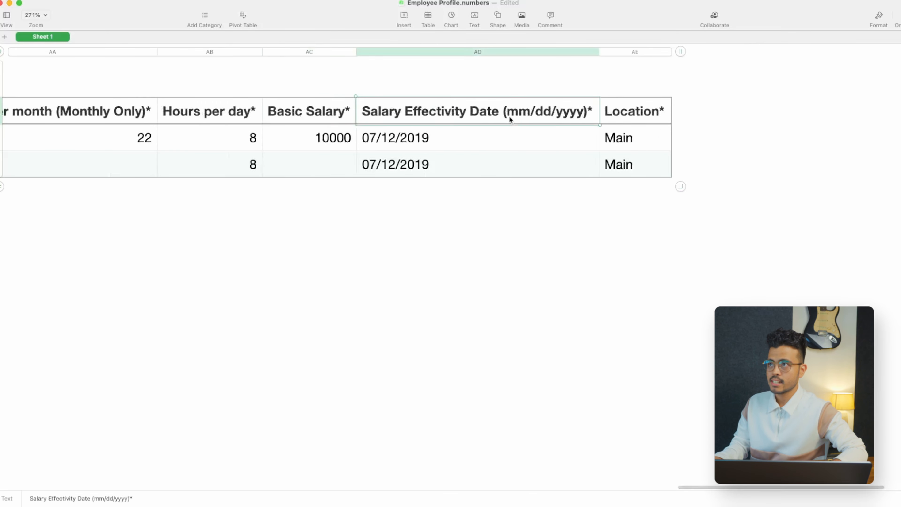
left_click(653, 113)
scroll(621, 122, "down", 5)
scroll(620, 121, "up", 2)
scroll(477, 140, "left", 15)
scroll(477, 140, "left", 15)
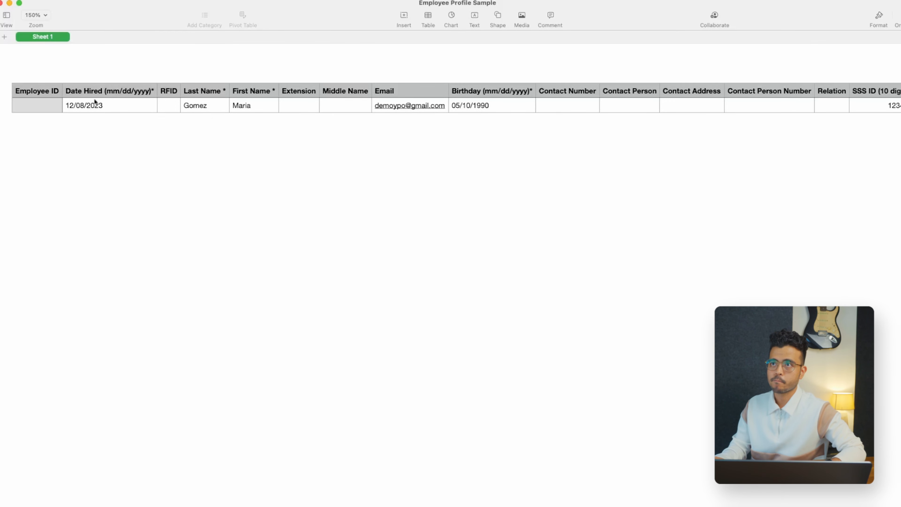
Review the filled-in employee row of the Employee Profile Sample sheet from Date Hired through to Position.
scroll(103, 122, "up", 5)
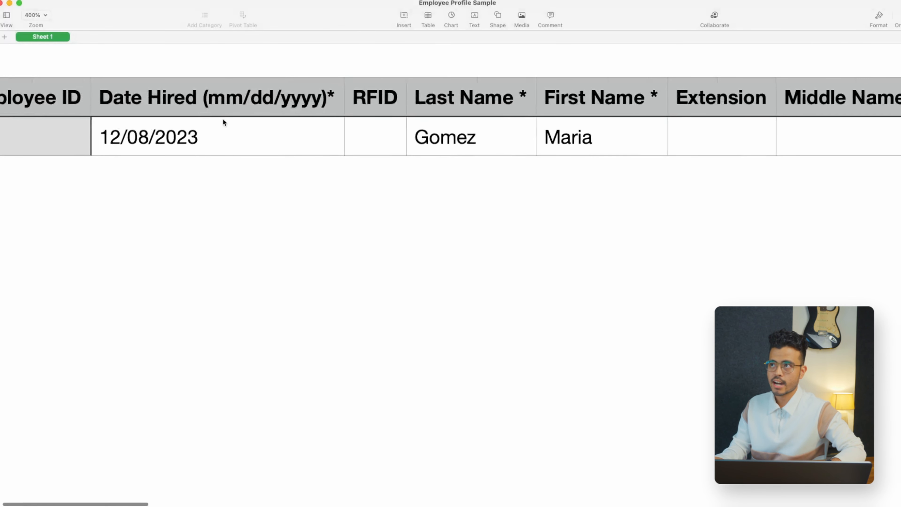
scroll(224, 120, "right", 5)
scroll(357, 165, "right", 10)
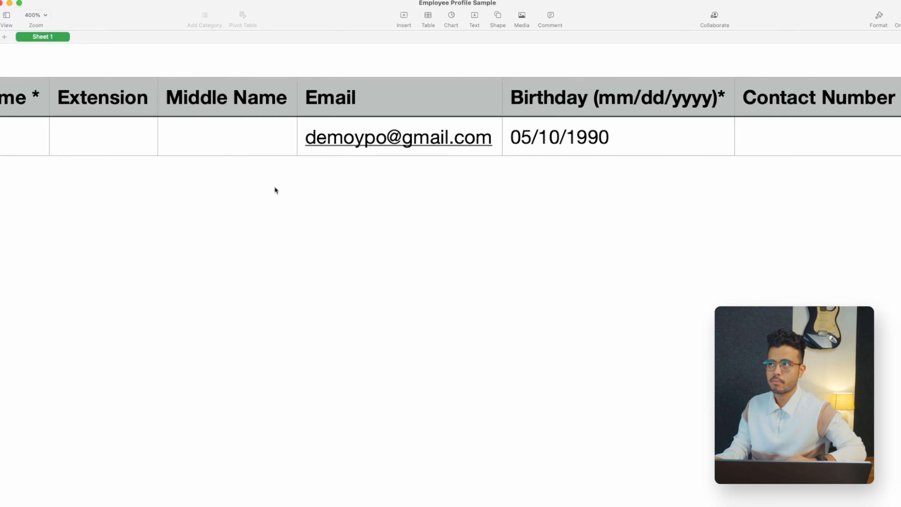
scroll(441, 209, "right", 5)
scroll(441, 211, "right", 15)
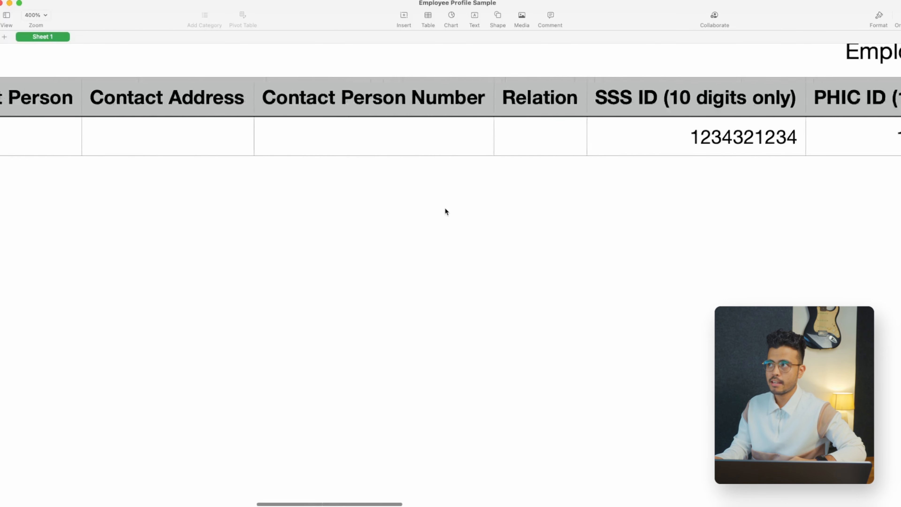
scroll(446, 213, "right", 10)
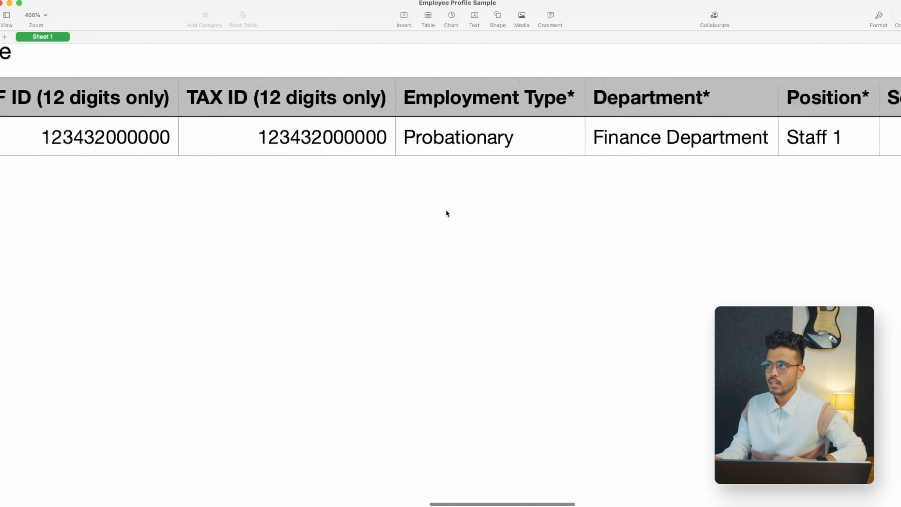
scroll(436, 148, "right", 4)
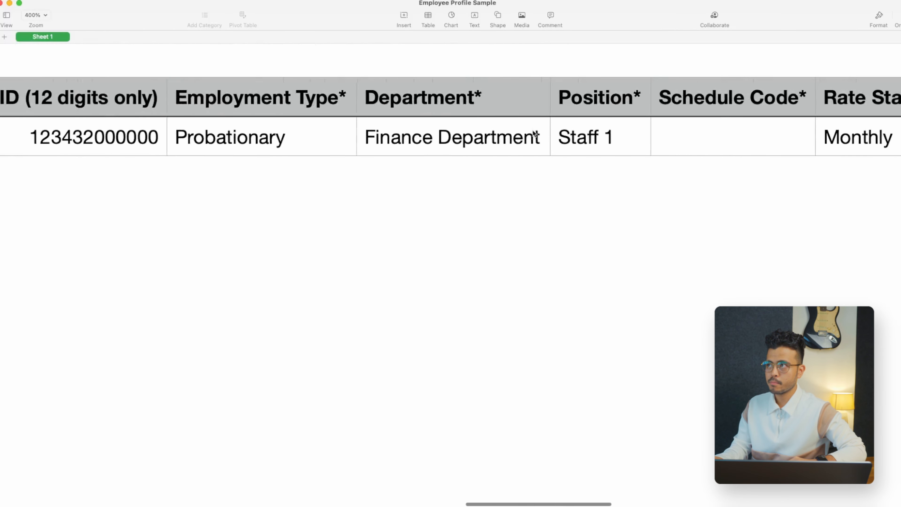
scroll(775, 156, "right", 4)
scroll(774, 137, "left", 3)
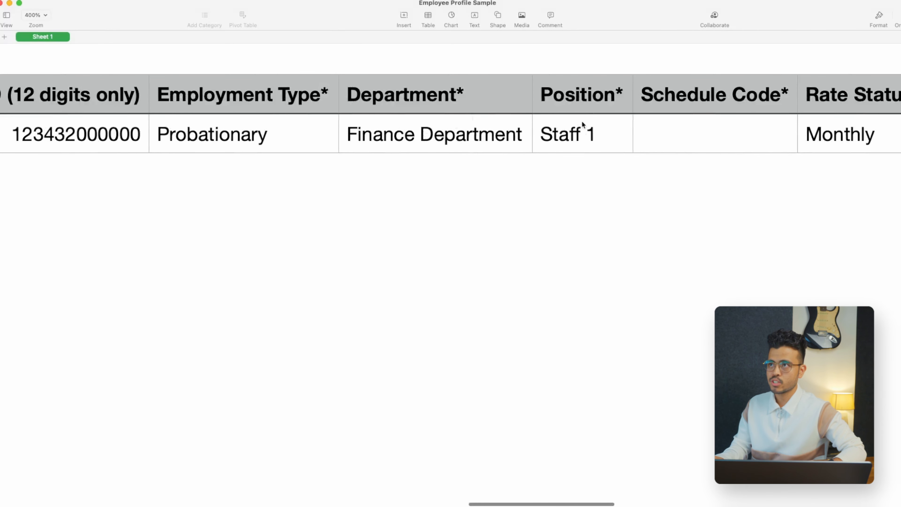
scroll(737, 117, "right", 1)
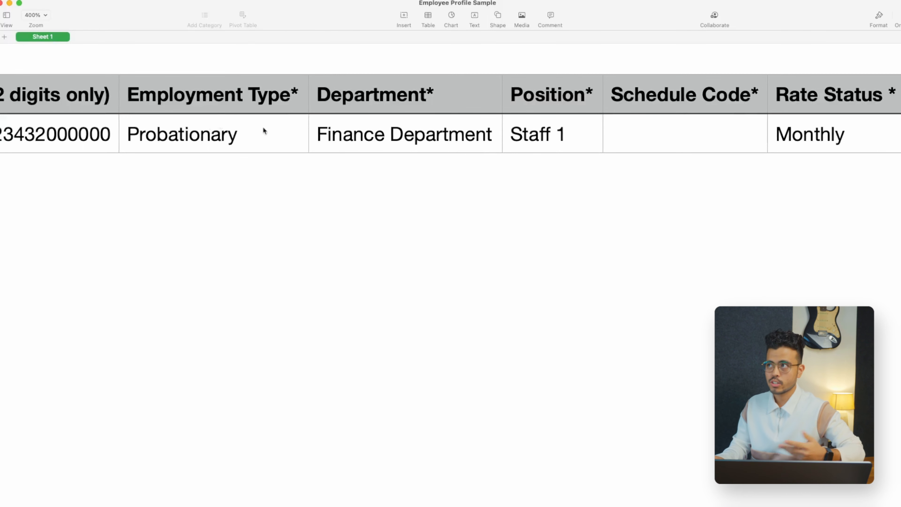
Enter Regular Schedule as the Schedule Code in the sample employee's row.
scroll(216, 120, "right", 6)
left_click(474, 136)
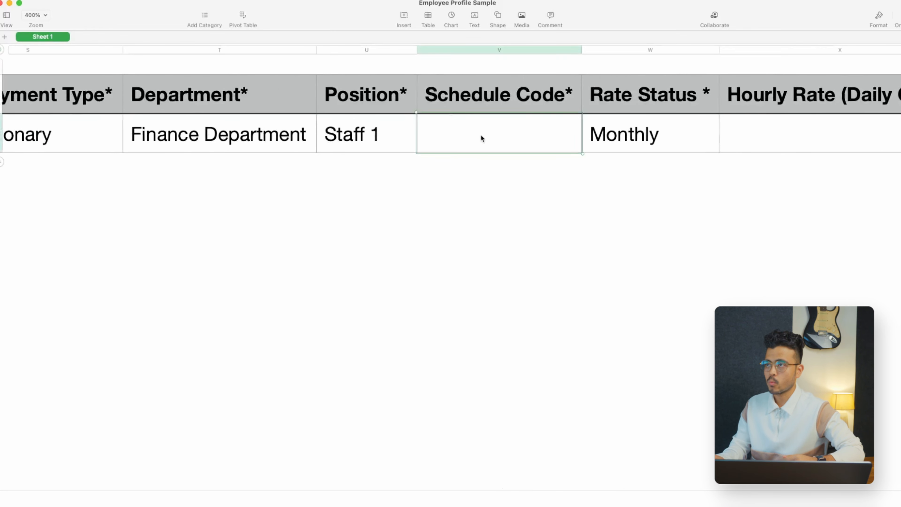
type("Regular")
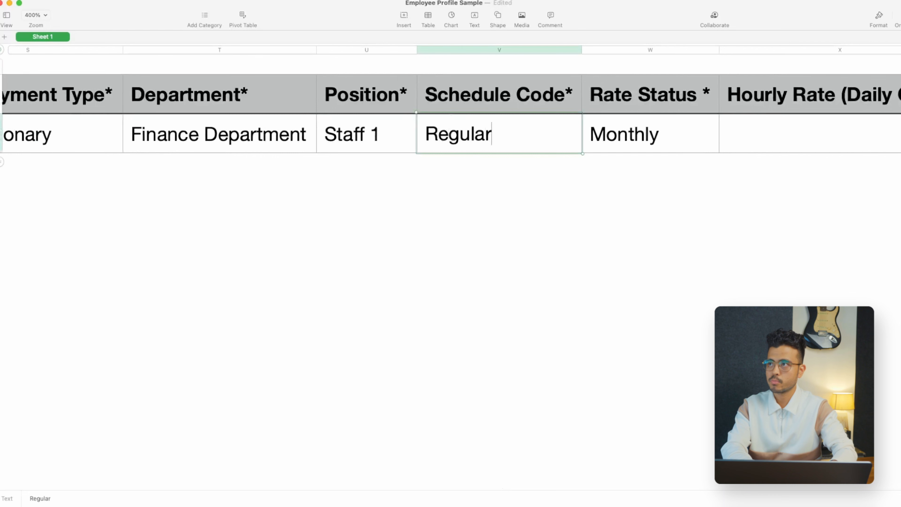
type(" Schedule")
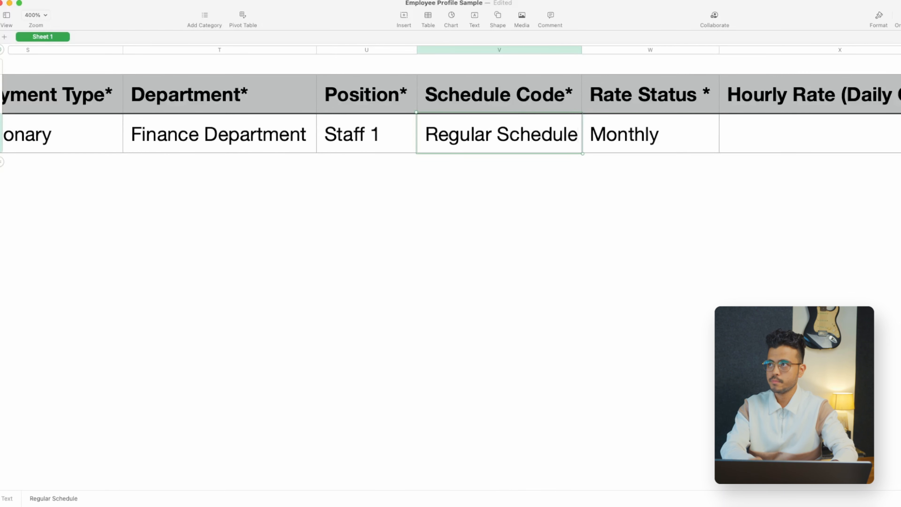
Review the sample employee's Rate Status, Days per month and Hourly Rate cells to see how they relate.
scroll(519, 155, "right", 12)
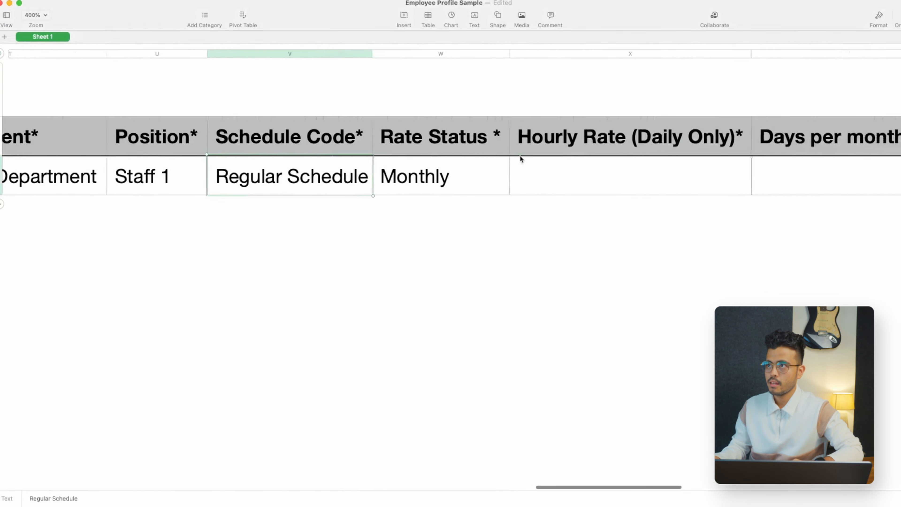
left_click(306, 174)
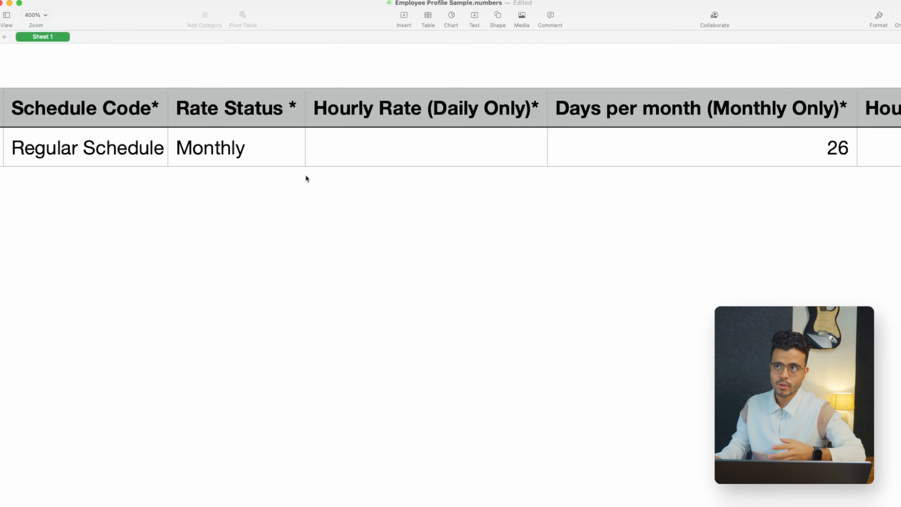
left_click(246, 152)
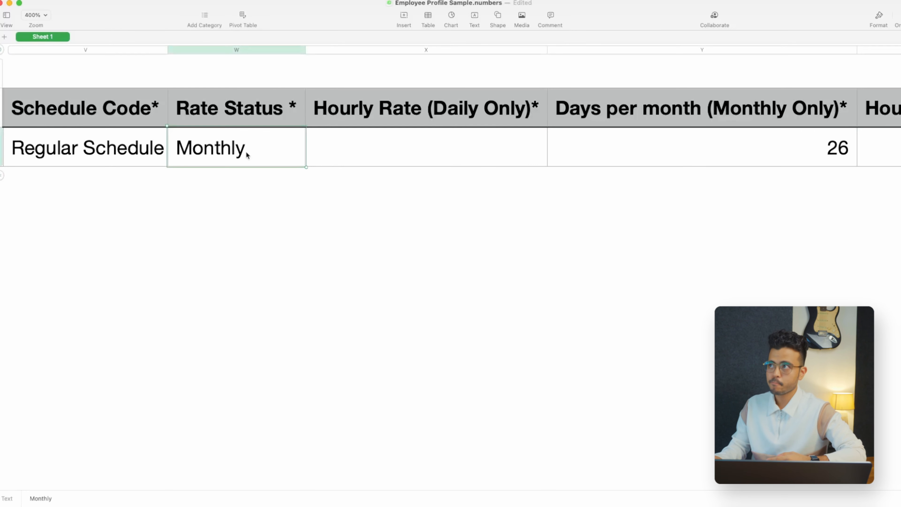
left_click(658, 131)
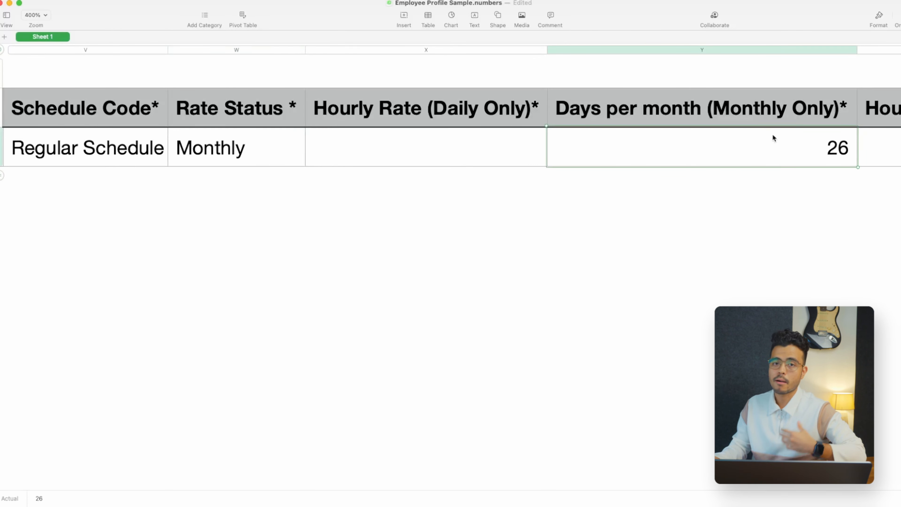
left_click(231, 154)
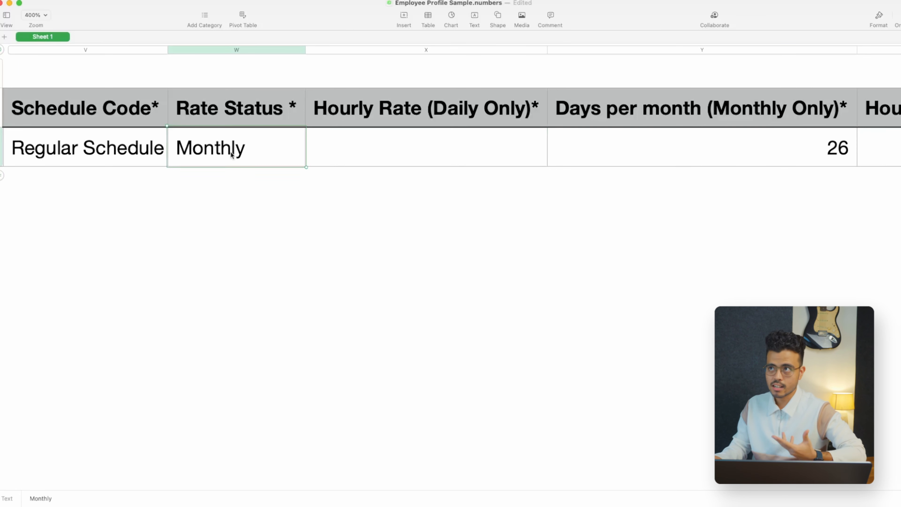
left_click(428, 160)
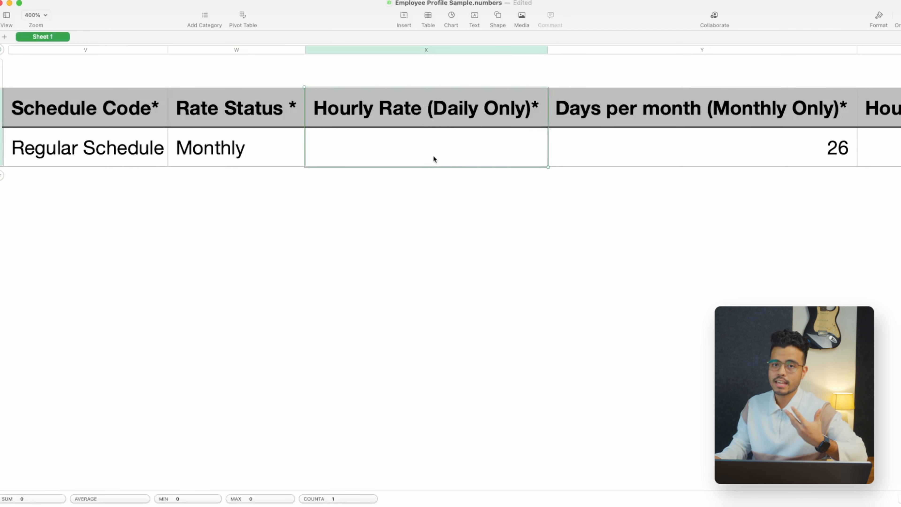
Review the Hours per day, Basic Salary and Salary Effectivity Date columns of the sample employee's row.
scroll(518, 140, "right", 10)
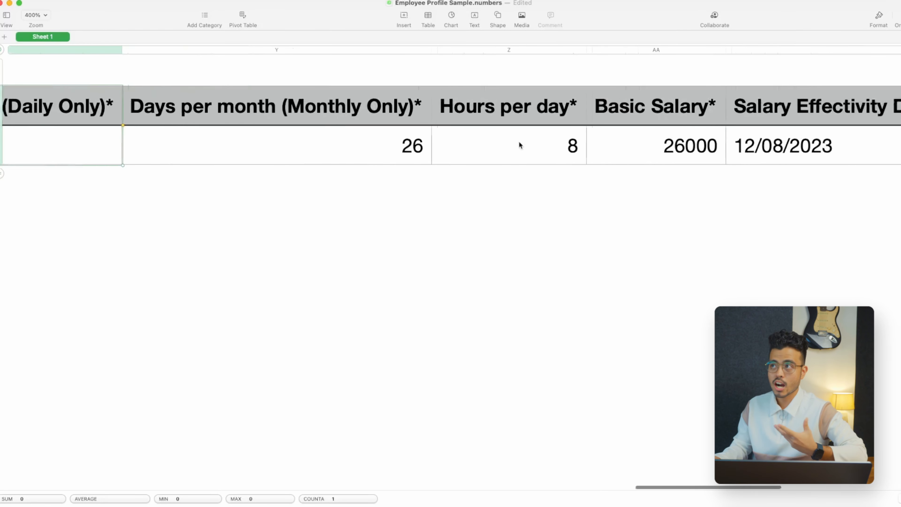
scroll(506, 142, "right", 5)
left_click(515, 146)
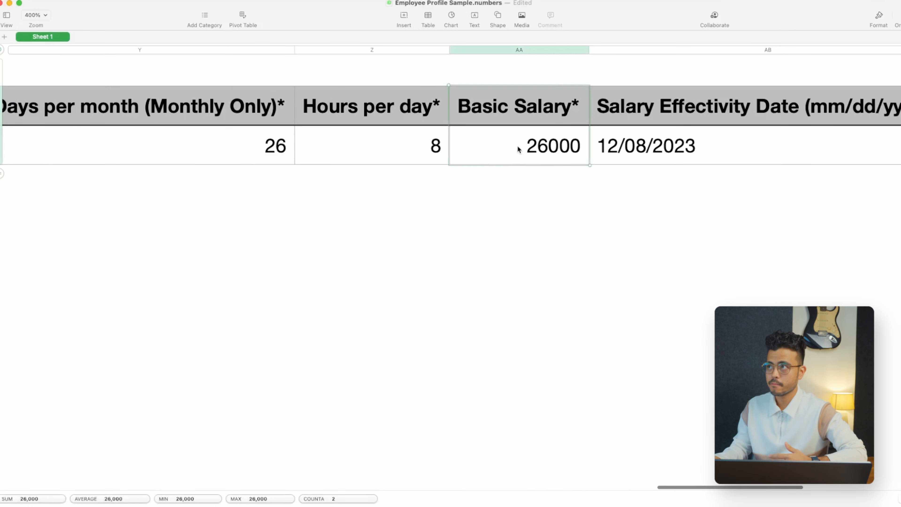
scroll(461, 145, "right", 5)
scroll(523, 148, "right", 3)
left_click(520, 146)
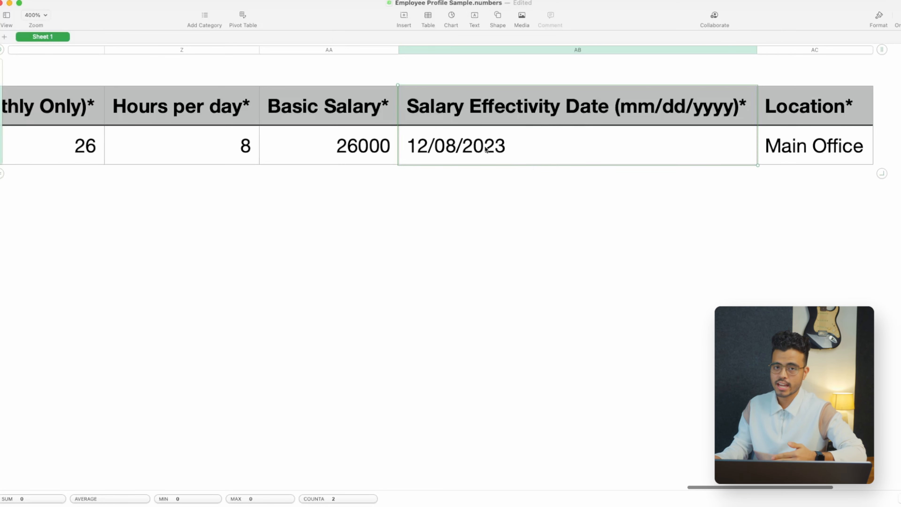
Compare the sample employee's Date Hired with the Salary Effectivity Date, and check the Location column.
scroll(411, 135, "left", 1)
scroll(410, 131, "left", 20)
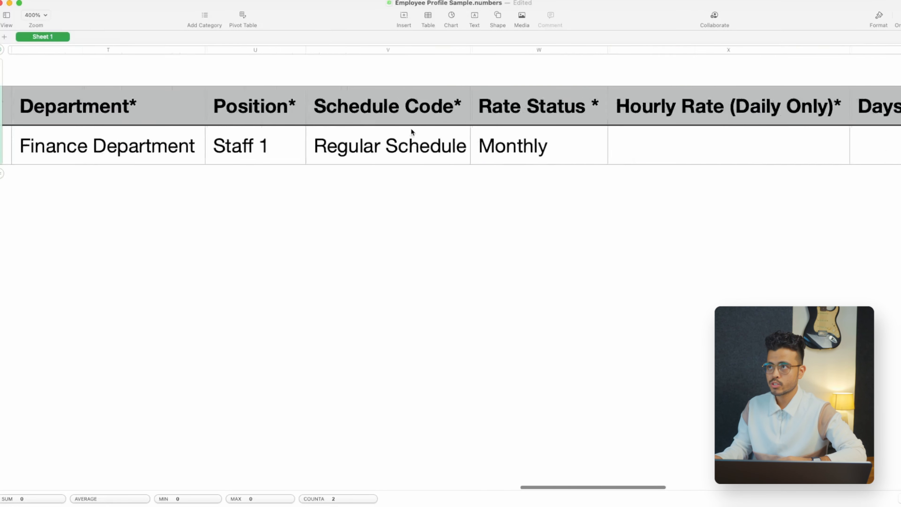
left_click_drag(251, 117, 245, 149)
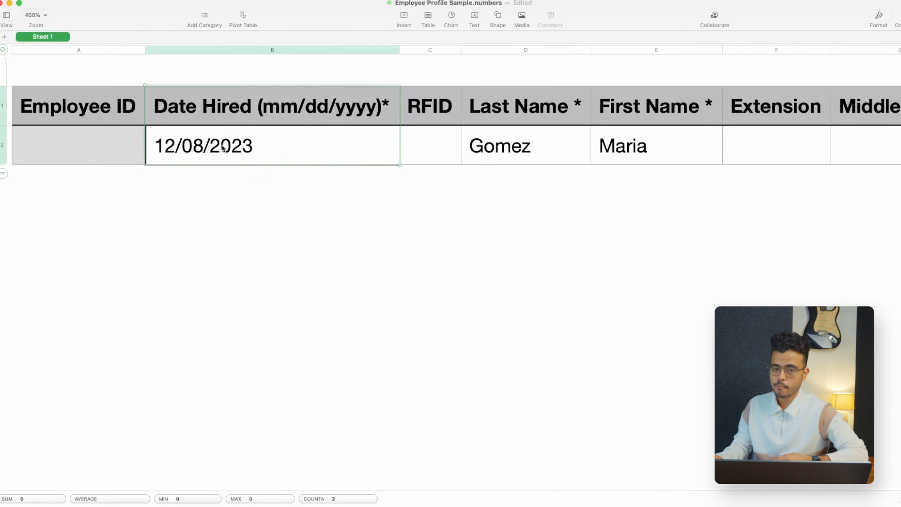
scroll(382, 135, "right", 20)
scroll(379, 141, "right", 5)
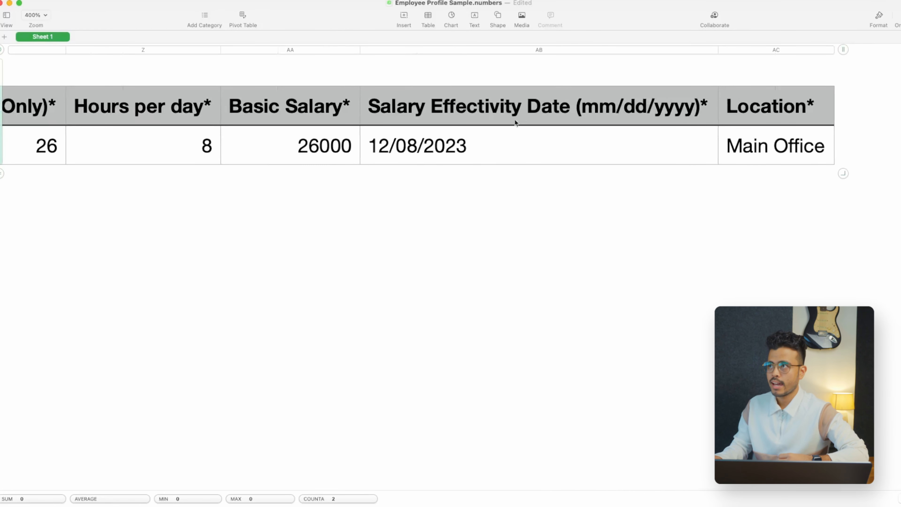
left_click(764, 146)
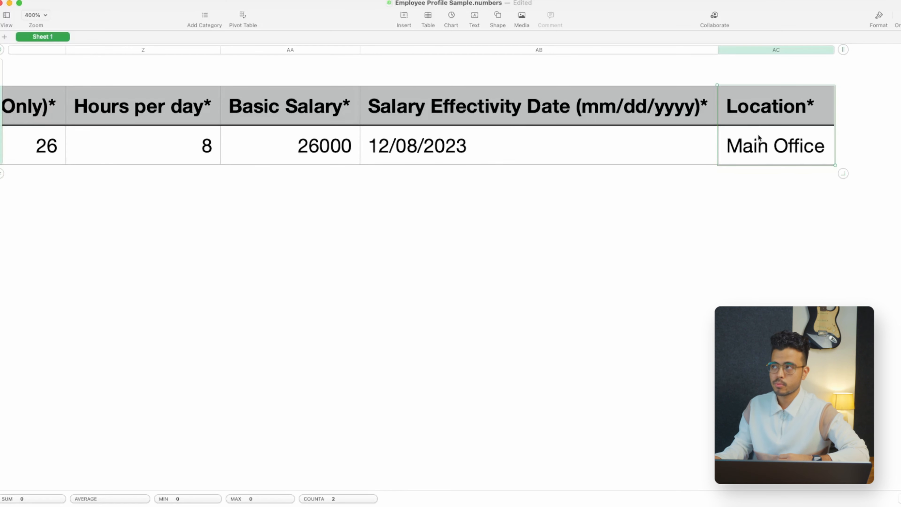
left_click(736, 174)
left_click(759, 148)
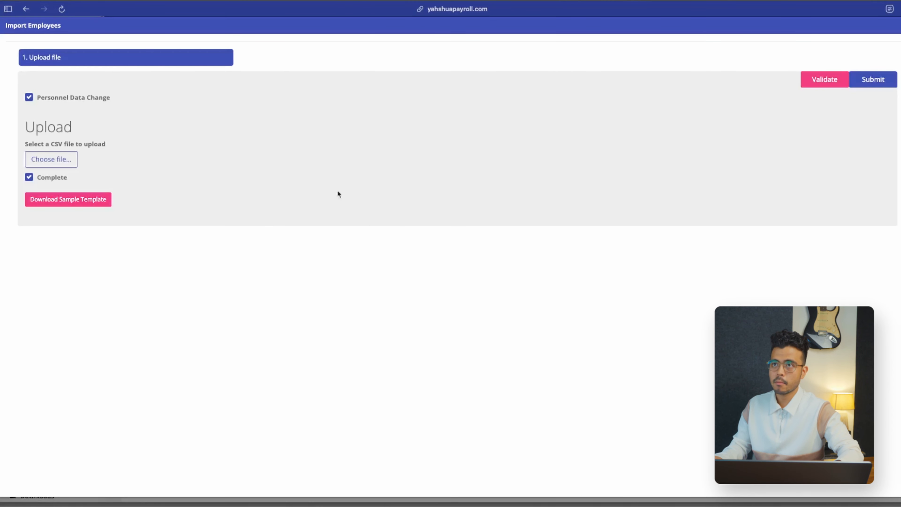
Choose Employee Profile Sample (updated).csv from the Company Data folder as the file for the YAHSHUA Payroll employee import.
left_click(68, 159)
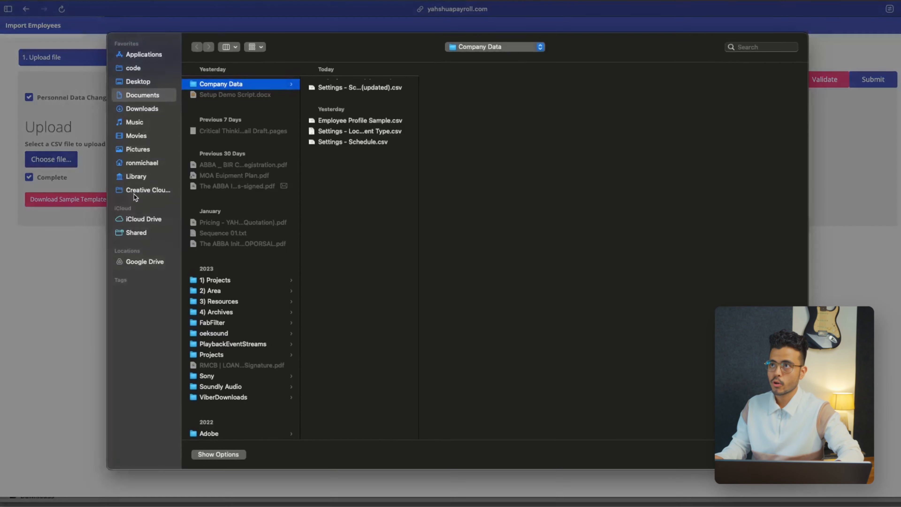
left_click(385, 86)
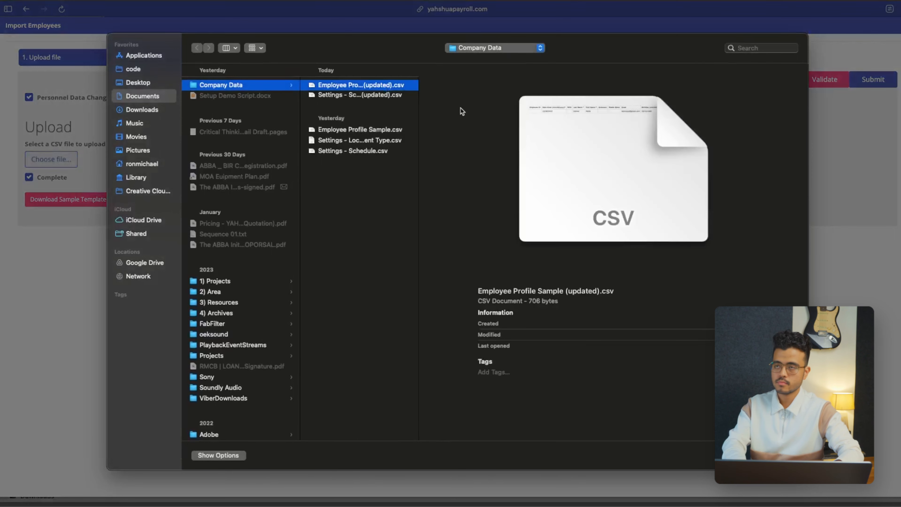
key("Return")
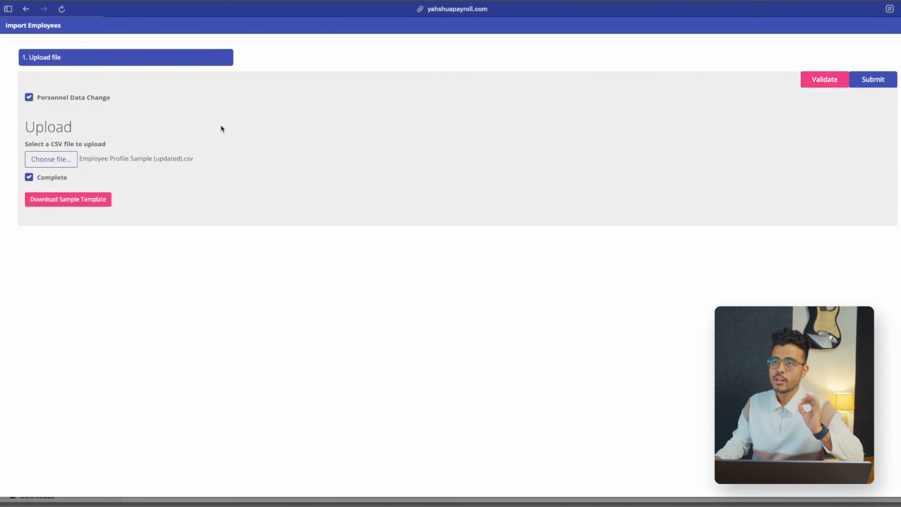
Turn off the Personnel Data Change option for the employee import, leaving Complete enabled.
scroll(133, 117, "up", 5)
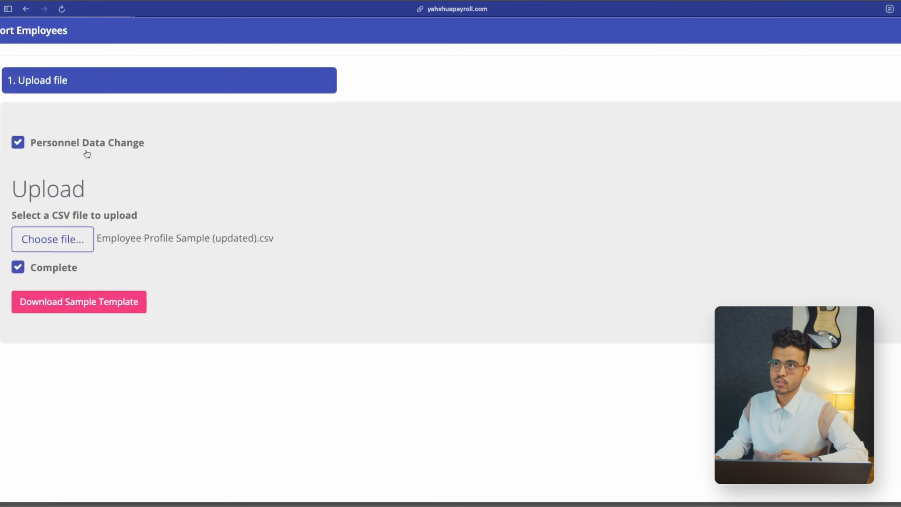
scroll(88, 152, "left", 1)
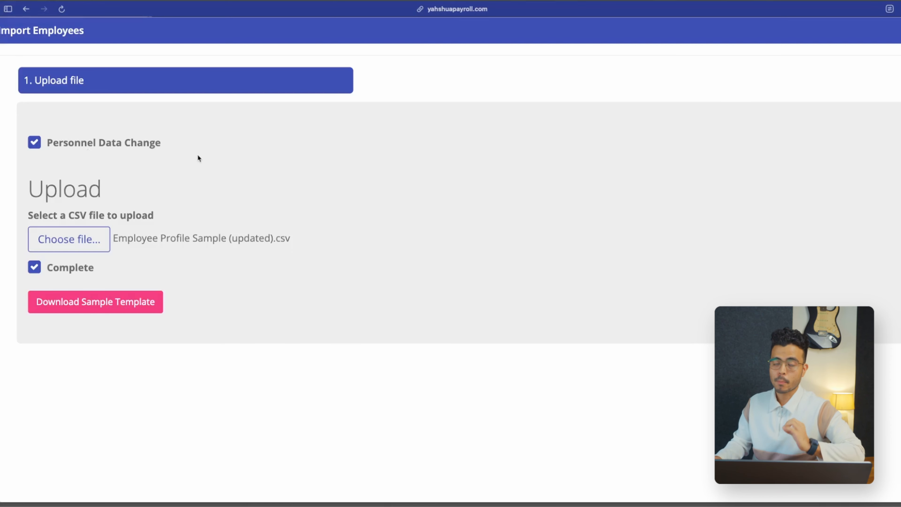
left_click(65, 145)
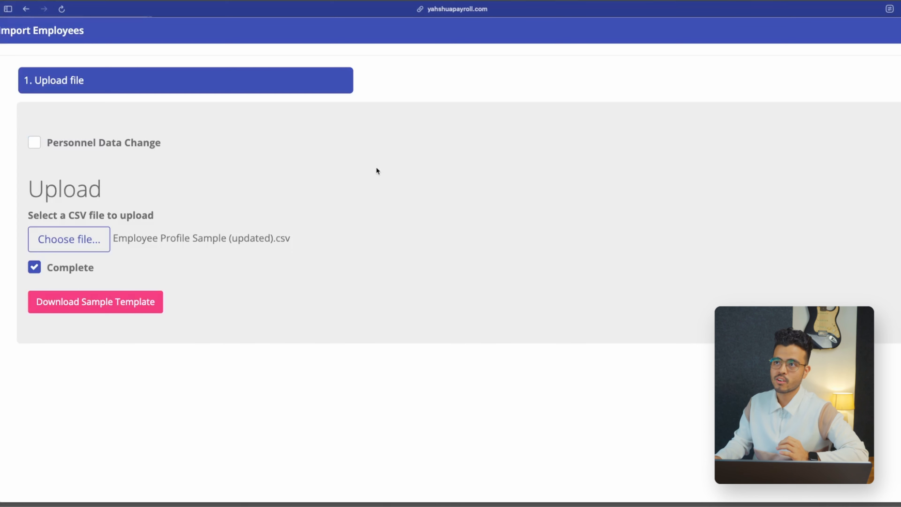
scroll(376, 168, "down", 5)
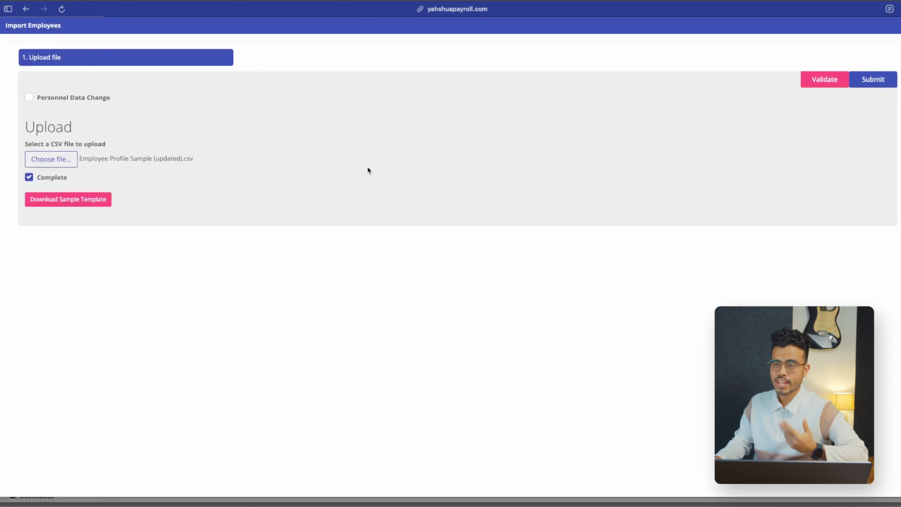
Validate the employee profile file, dismiss the validation details, and submit the import.
left_click(831, 81)
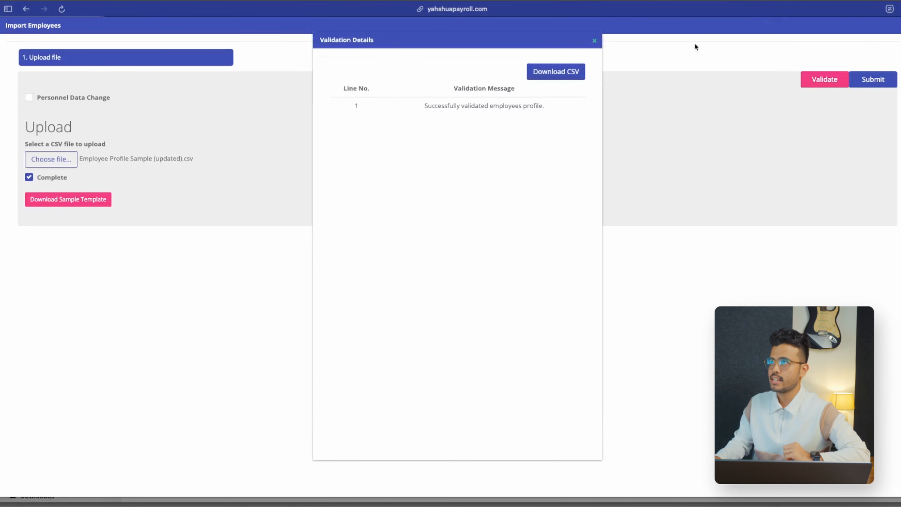
left_click(593, 40)
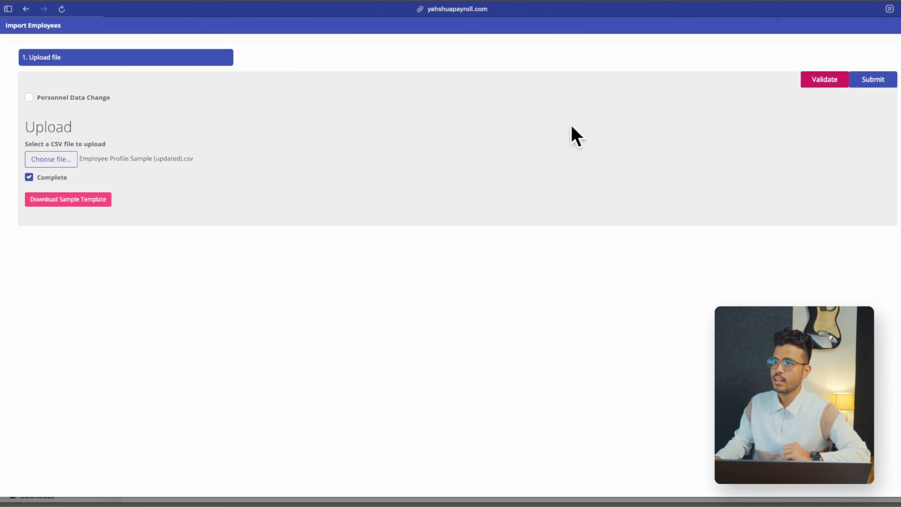
left_click(871, 81)
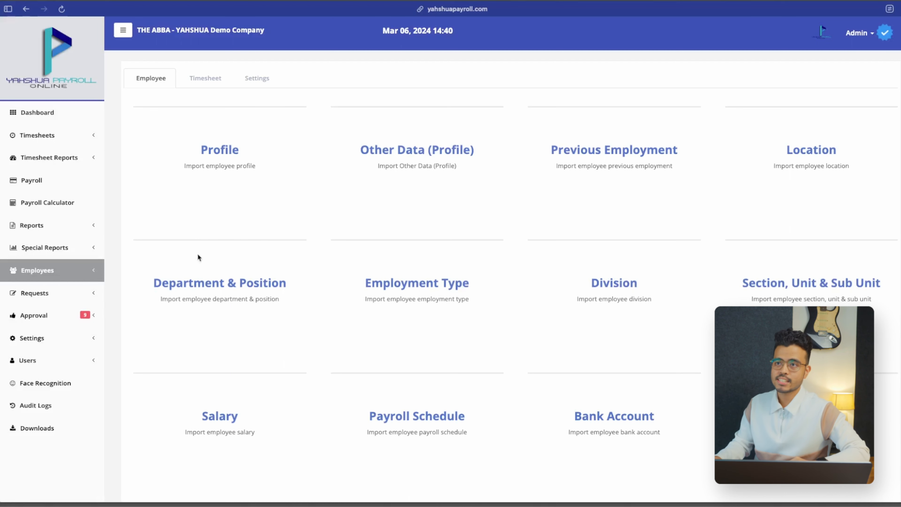
Expand the Information entries under Employees in the site navigation.
scroll(54, 270, "up", 5)
left_click(149, 260)
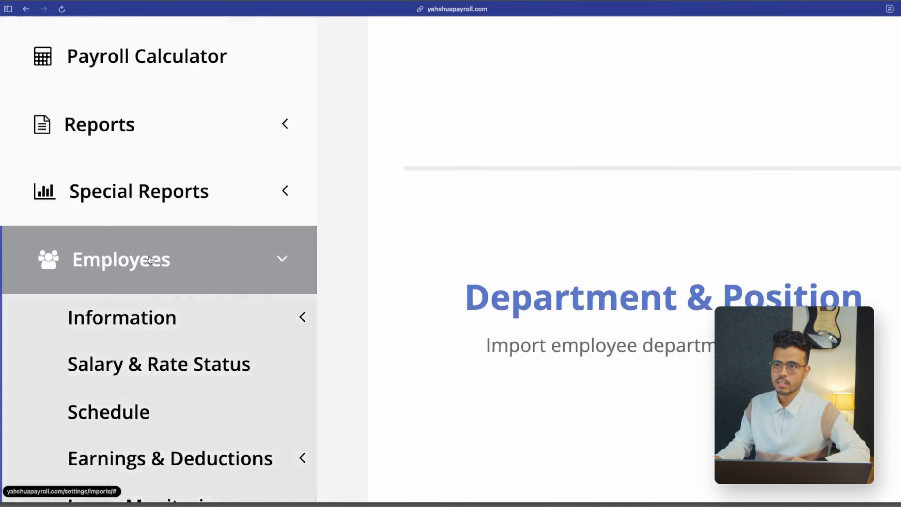
scroll(157, 233, "down", 5)
scroll(156, 233, "up", 3)
left_click(172, 205)
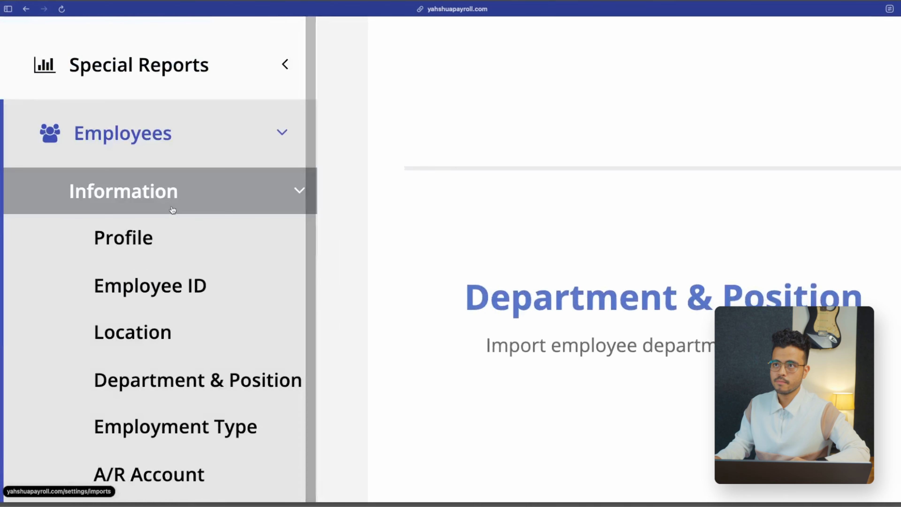